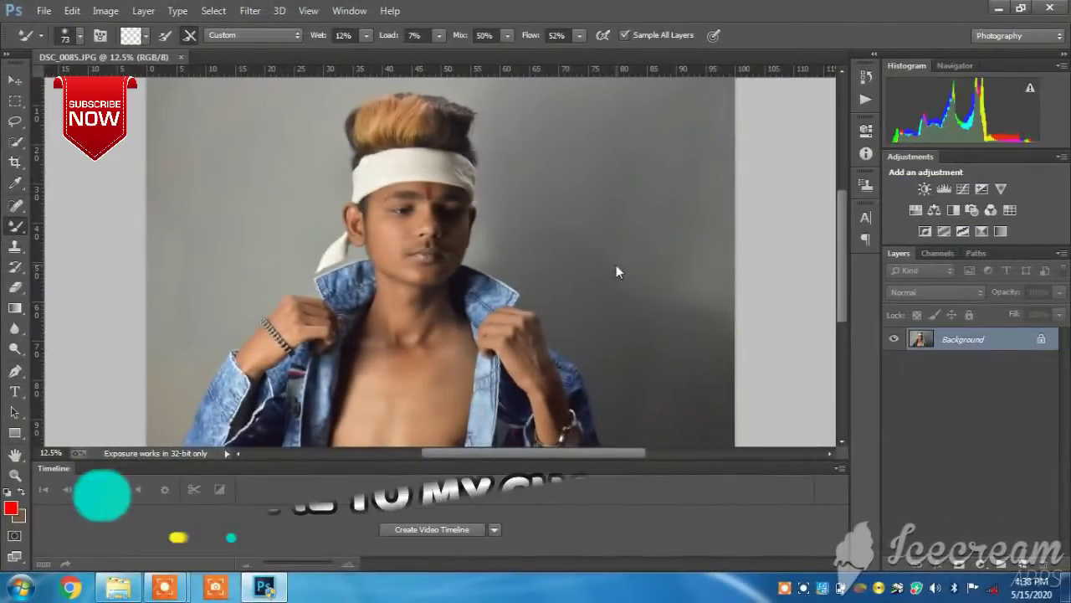
- Zoom out so the whole DSC_0085.JPG portrait fits in the window
{"action": "key", "text": "ctrl+minus"}
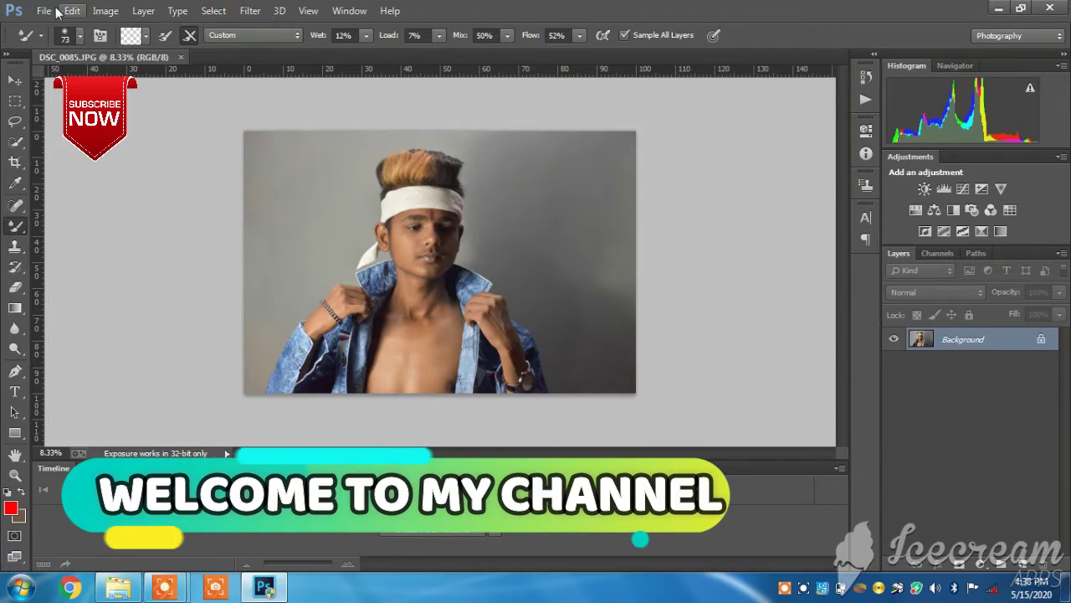
- Apply Shadows/Highlights to the photo with Shadows Amount 16% and Highlights Amount 3%
{"action": "left_click", "coordinate": [106, 10]}
{"action": "mouse_move", "coordinate": [128, 50]}
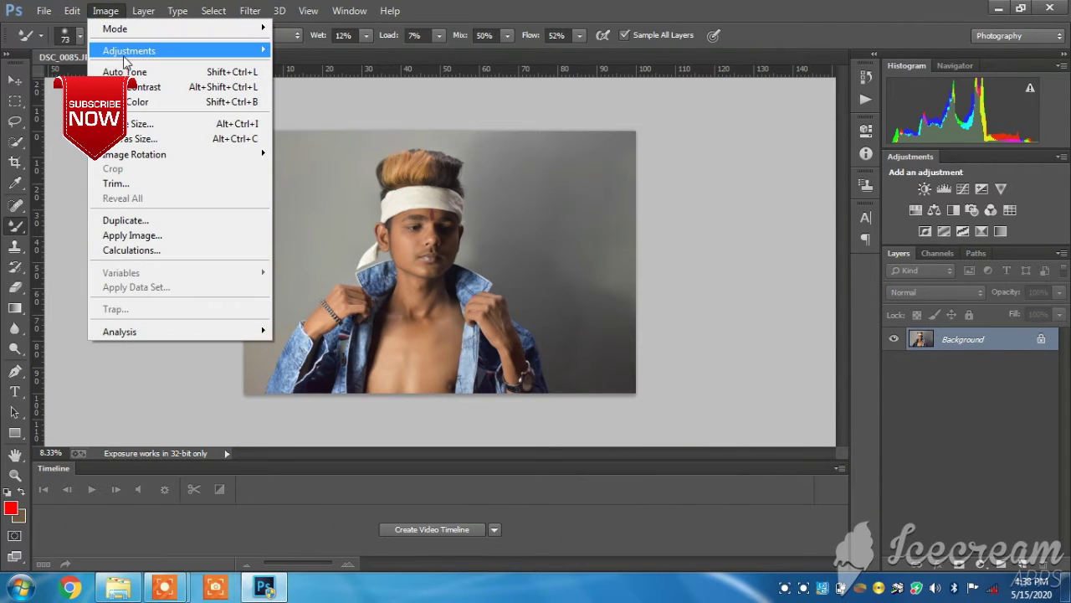
{"action": "left_click", "coordinate": [323, 310]}
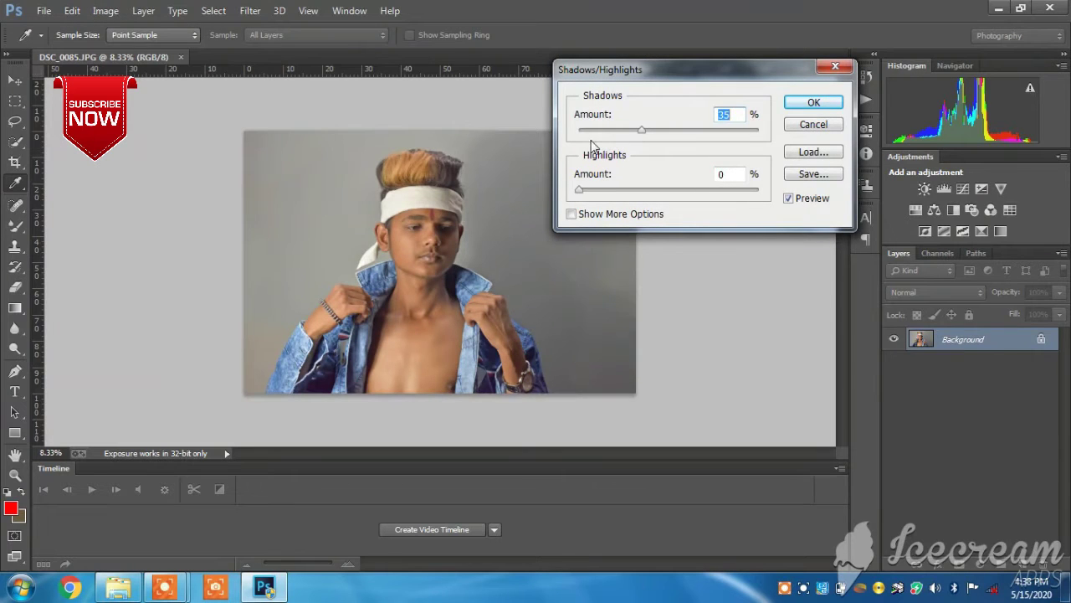
{"action": "left_click_drag", "start_coordinate": [590, 132], "coordinate": [584, 131]}
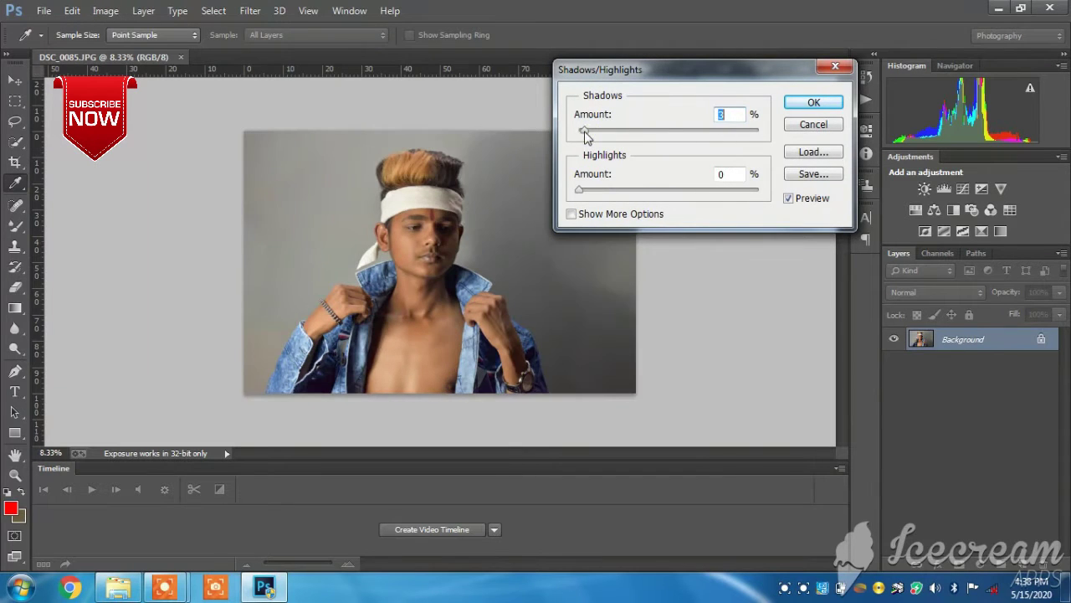
{"action": "left_click", "coordinate": [593, 192]}
{"action": "left_click_drag", "start_coordinate": [583, 132], "coordinate": [608, 132]}
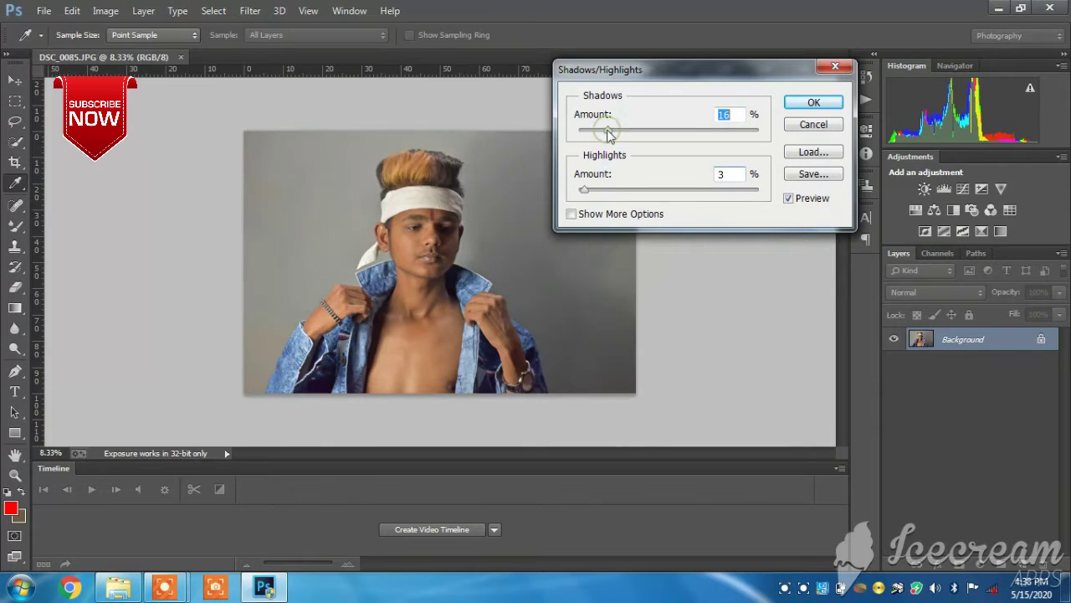
{"action": "left_click", "coordinate": [790, 107]}
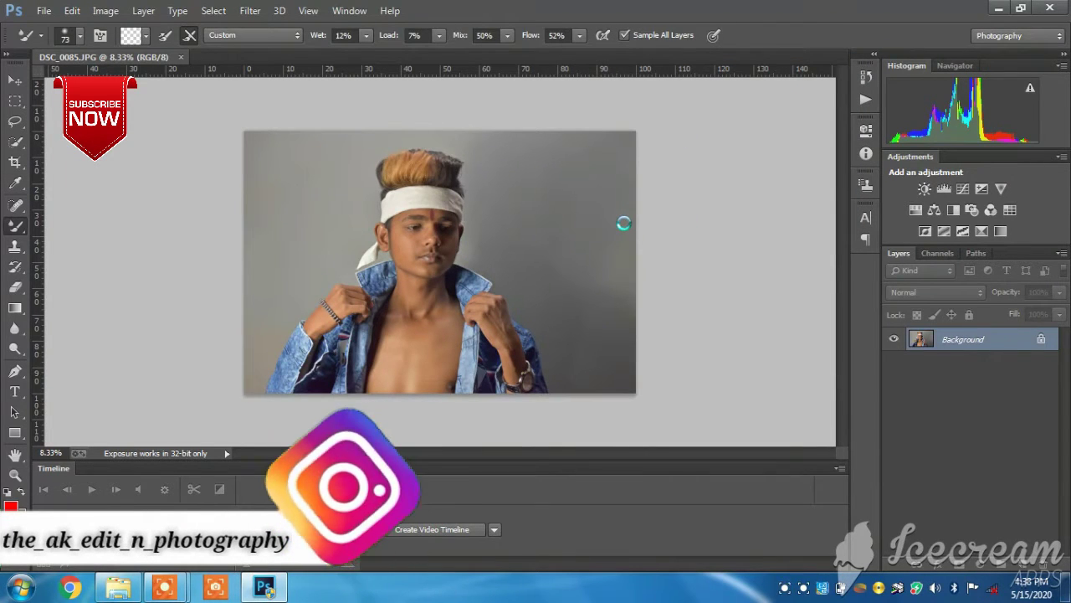
- In Camera Raw's Basic panel, set contrast +33, highlights -2, shadows +88, and add clarity and vibrance
{"action": "left_click", "coordinate": [250, 10]}
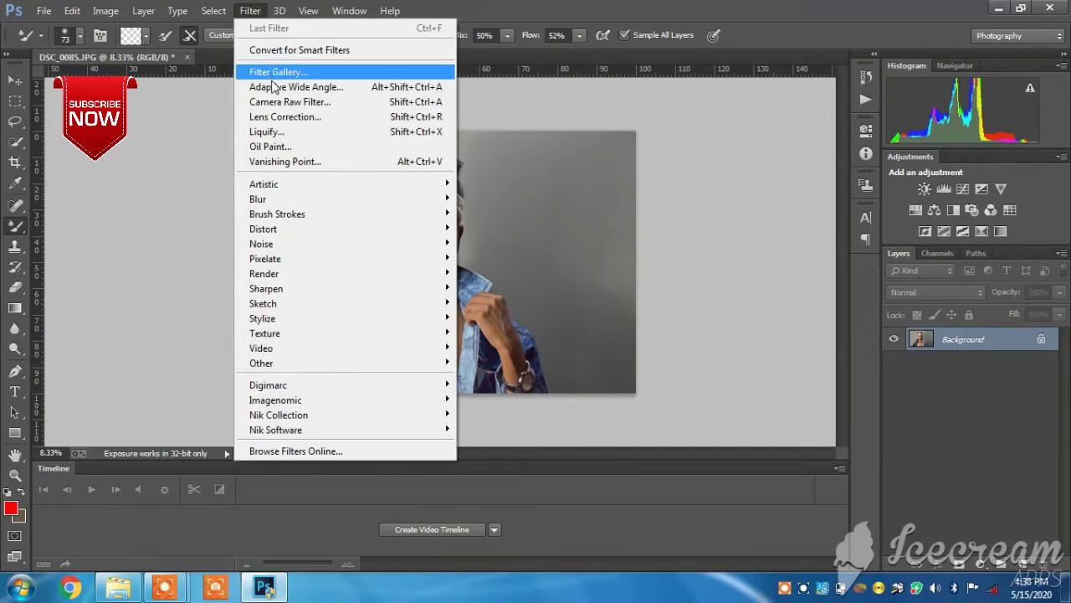
{"action": "left_click", "coordinate": [273, 102]}
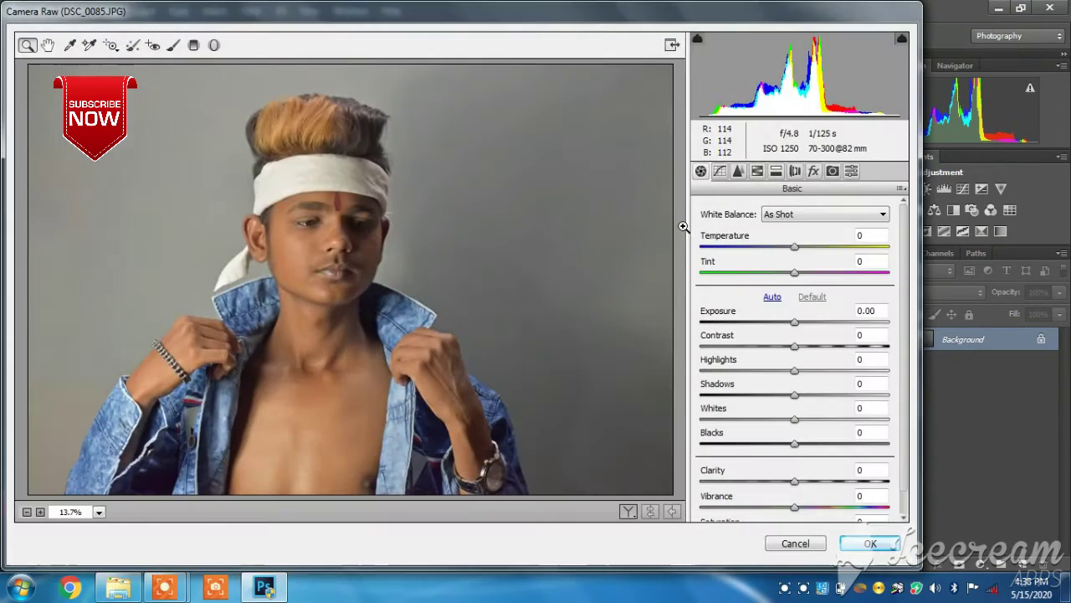
{"action": "mouse_move", "coordinate": [809, 347]}
{"action": "left_mouse_down"}
{"action": "mouse_move", "coordinate": [826, 348]}
{"action": "mouse_move", "coordinate": [744, 384]}
{"action": "mouse_move", "coordinate": [797, 403]}
{"action": "left_mouse_up"}
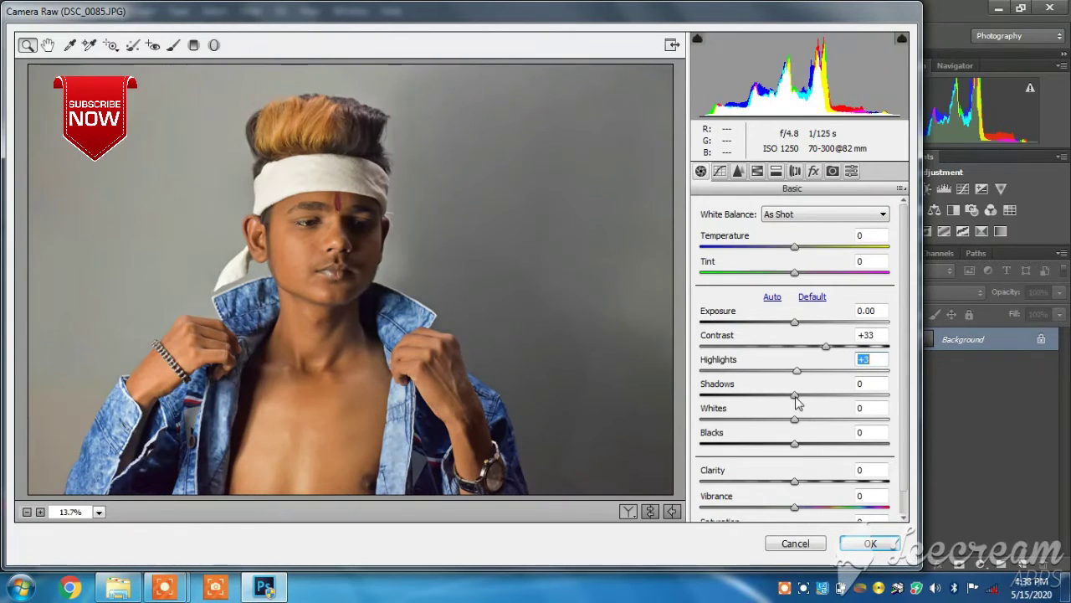
{"action": "left_click_drag", "start_coordinate": [798, 402], "coordinate": [880, 407]}
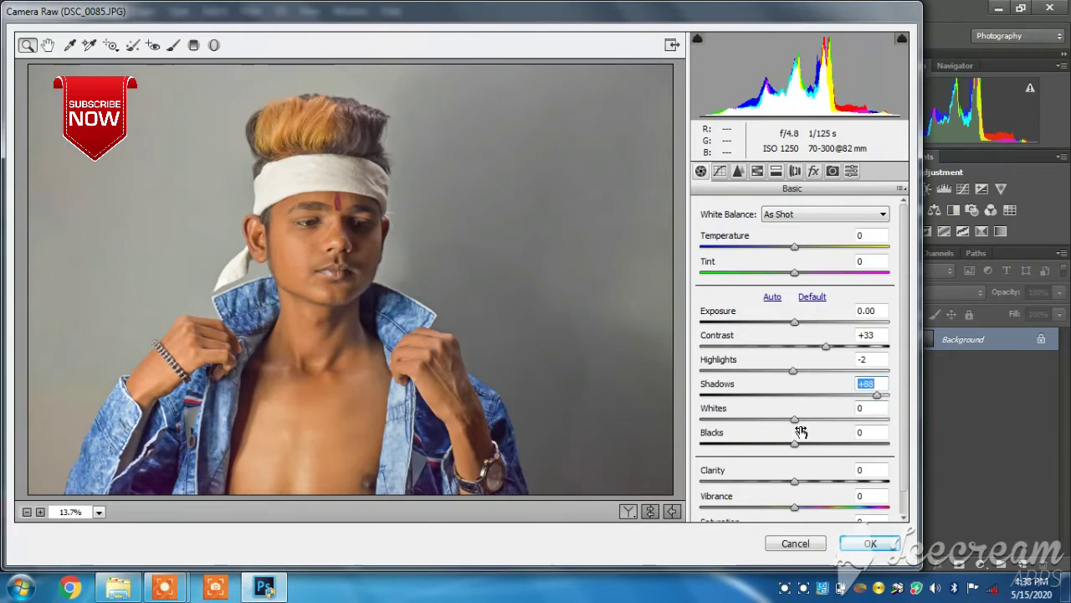
{"action": "mouse_move", "coordinate": [795, 419]}
{"action": "left_mouse_down"}
{"action": "mouse_move", "coordinate": [766, 430]}
{"action": "mouse_move", "coordinate": [801, 431]}
{"action": "mouse_move", "coordinate": [784, 445]}
{"action": "left_mouse_up"}
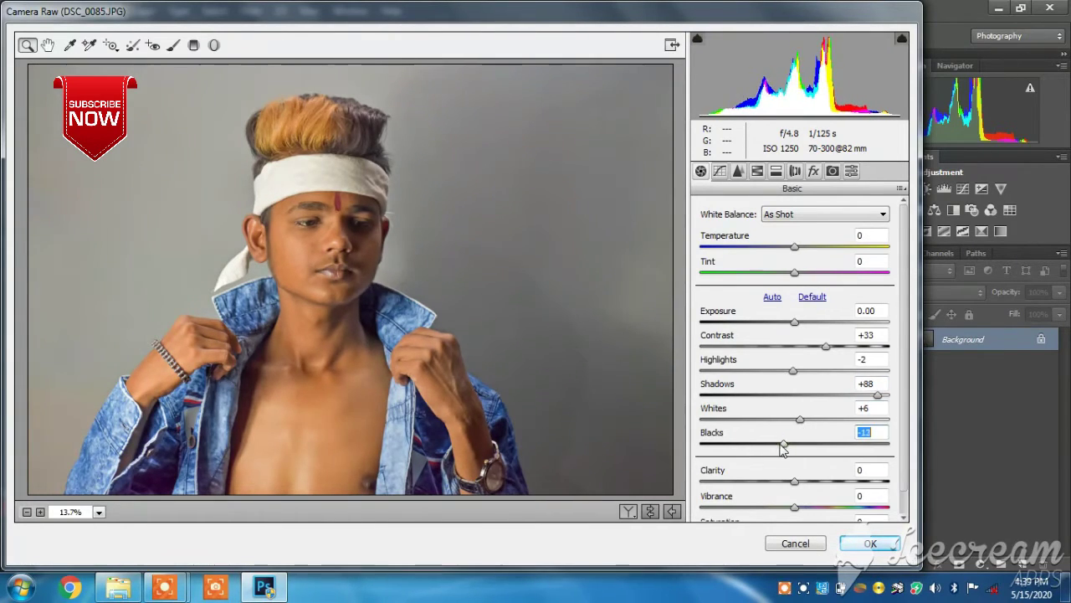
{"action": "scroll", "coordinate": [803, 473], "scroll_direction": "down", "scroll_amount": 1}
{"action": "mouse_move", "coordinate": [800, 481]}
{"action": "left_mouse_down"}
{"action": "mouse_move", "coordinate": [812, 483]}
{"action": "mouse_move", "coordinate": [808, 457]}
{"action": "left_mouse_up"}
- Desaturate yellows and greens to -100 and boost aqua saturation to +68 and blues
{"action": "left_click", "coordinate": [738, 171]}
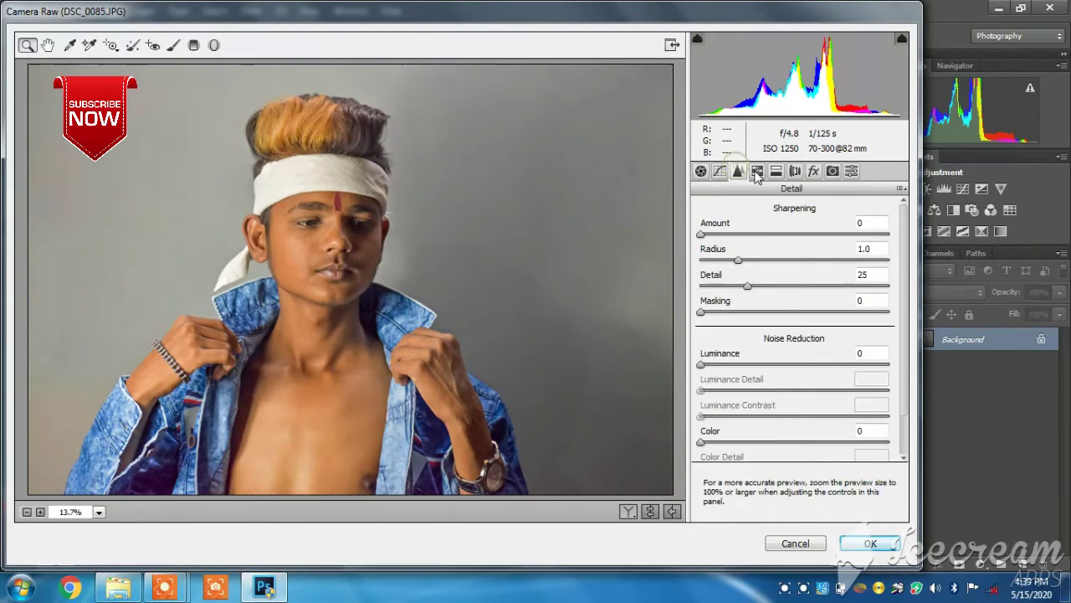
{"action": "left_click_drag", "start_coordinate": [800, 335], "coordinate": [705, 334]}
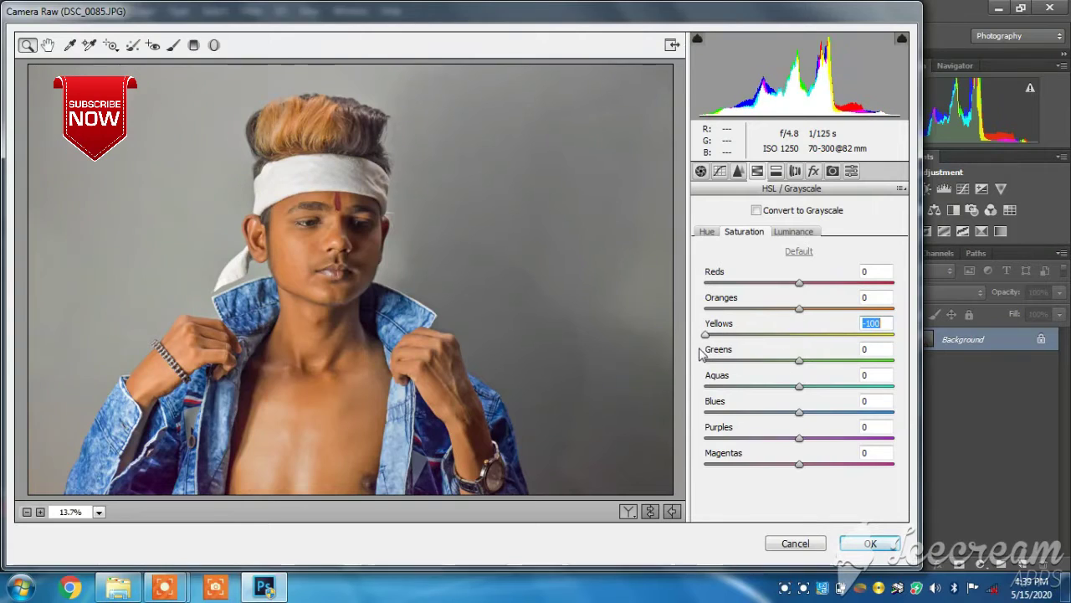
{"action": "left_click_drag", "start_coordinate": [799, 360], "coordinate": [682, 366]}
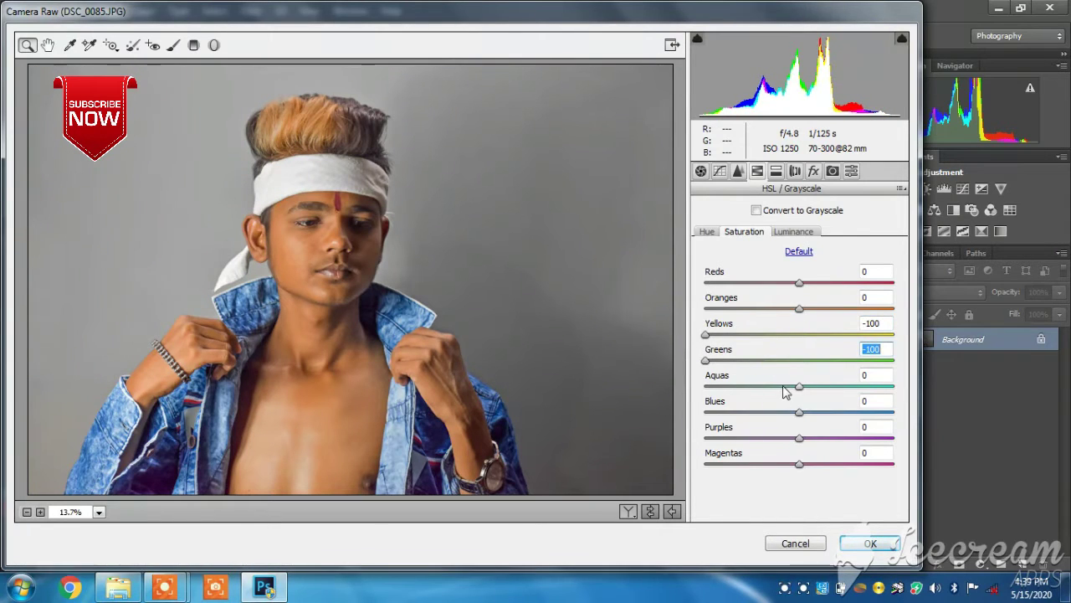
{"action": "left_click_drag", "start_coordinate": [799, 387], "coordinate": [864, 387]}
{"action": "mouse_move", "coordinate": [808, 410]}
{"action": "left_mouse_down"}
{"action": "mouse_move", "coordinate": [830, 412]}
{"action": "mouse_move", "coordinate": [839, 438]}
{"action": "left_mouse_up"}
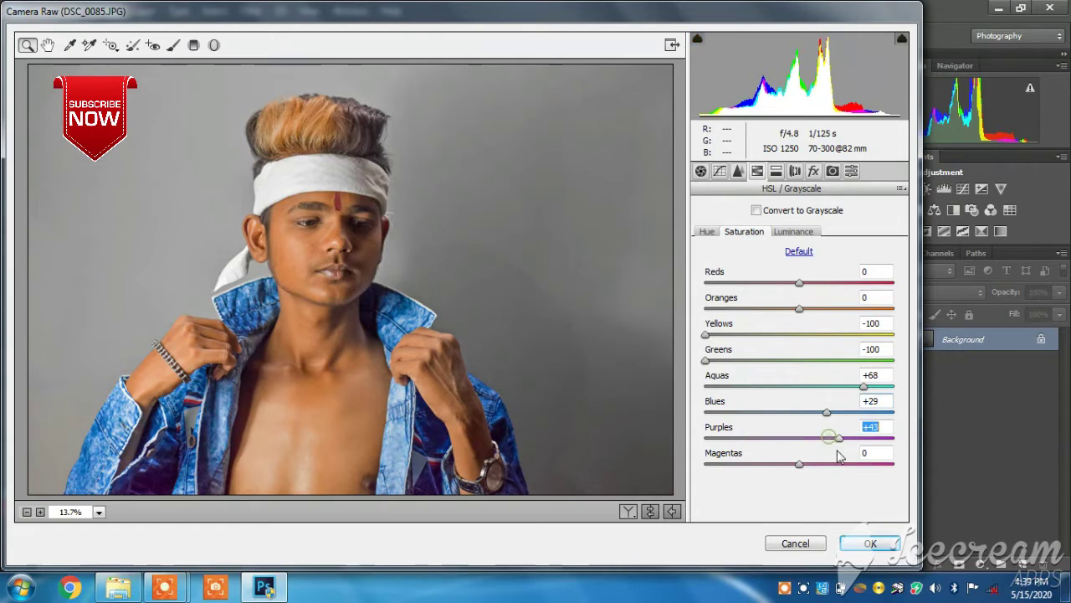
- Shift yellow, green and orange hues, aquas to -55 and blues to -41, turning the jacket teal
{"action": "left_click", "coordinate": [707, 231]}
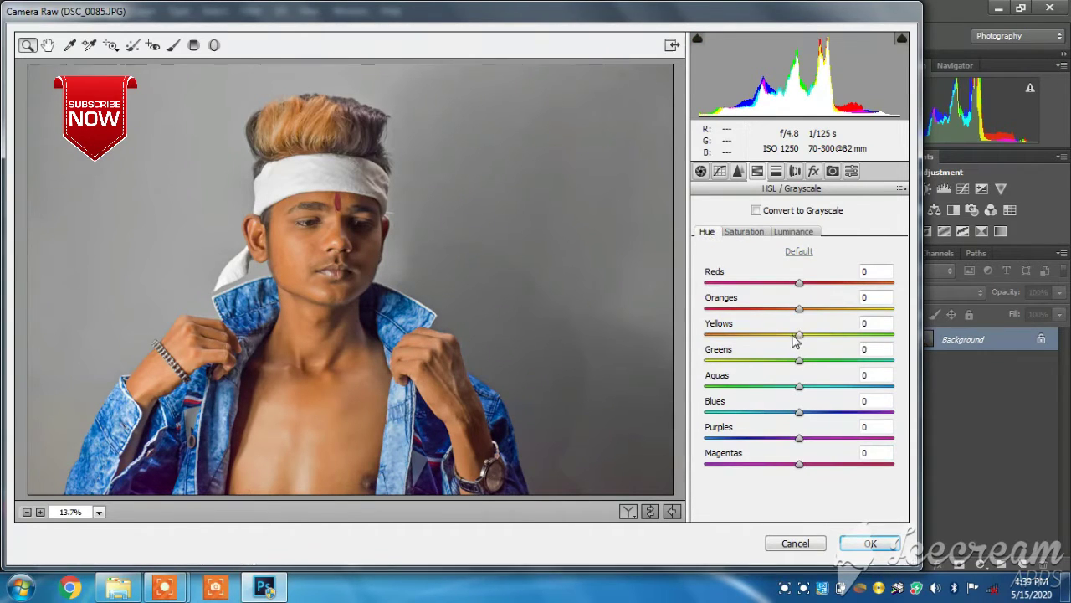
{"action": "mouse_move", "coordinate": [799, 335]}
{"action": "left_mouse_down"}
{"action": "mouse_move", "coordinate": [713, 334]}
{"action": "mouse_move", "coordinate": [778, 386]}
{"action": "left_mouse_up"}
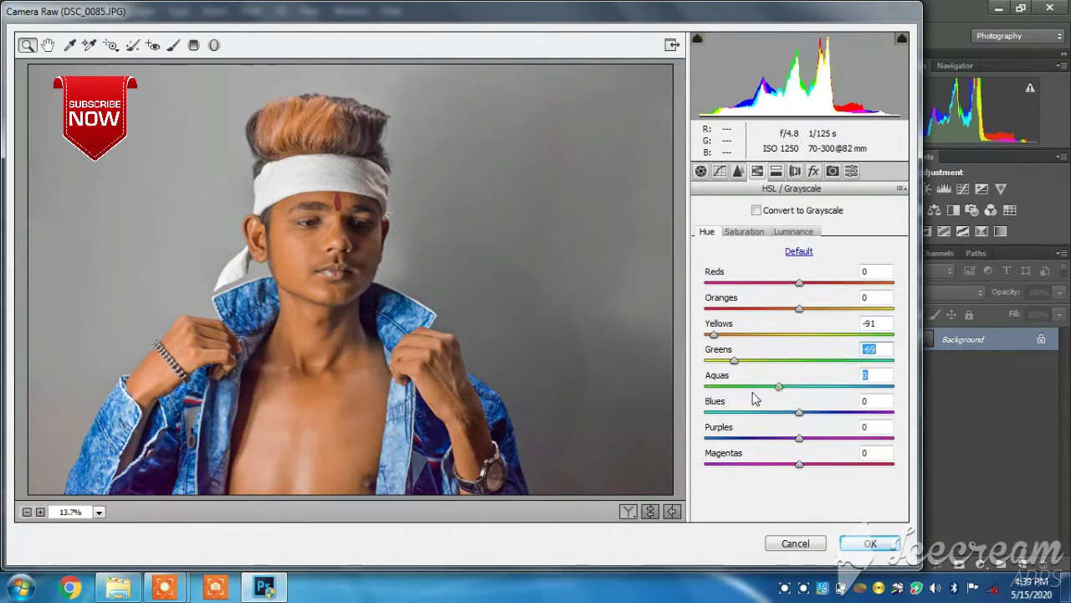
{"action": "left_click", "coordinate": [748, 386]}
{"action": "left_click", "coordinate": [752, 412]}
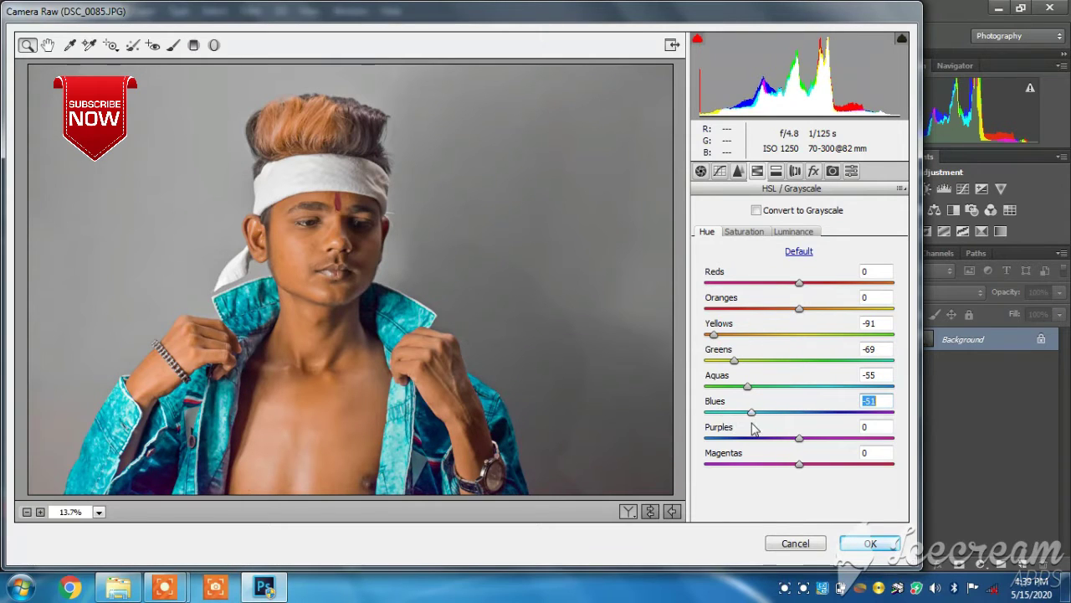
{"action": "left_click", "coordinate": [760, 412]}
{"action": "mouse_move", "coordinate": [808, 309]}
{"action": "left_mouse_down"}
{"action": "mouse_move", "coordinate": [820, 309]}
{"action": "mouse_move", "coordinate": [805, 310]}
{"action": "left_mouse_up"}
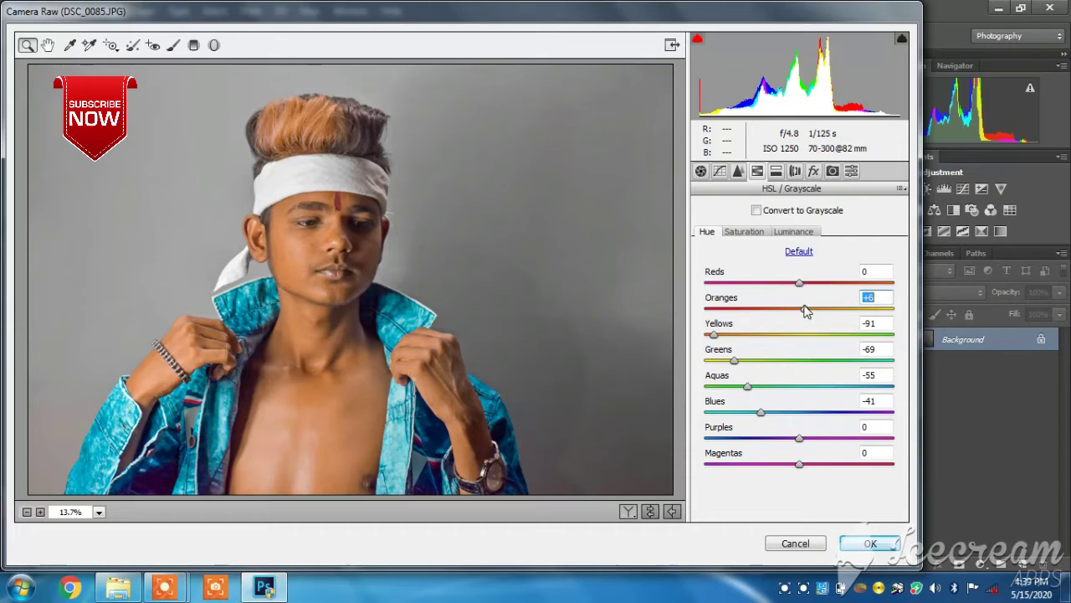
{"action": "left_click", "coordinate": [776, 171]}
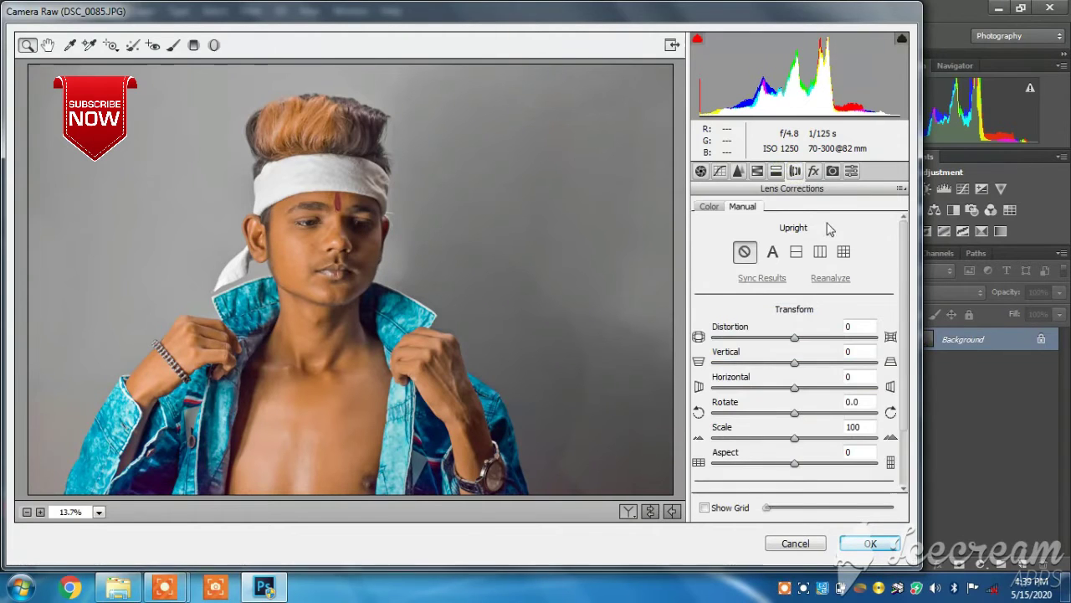
- Add a slight dark vignette, boost blue and green primary saturation, and set green primary hue to +13
{"action": "left_click", "coordinate": [813, 171]}
{"action": "left_click_drag", "start_coordinate": [799, 374], "coordinate": [793, 374]}
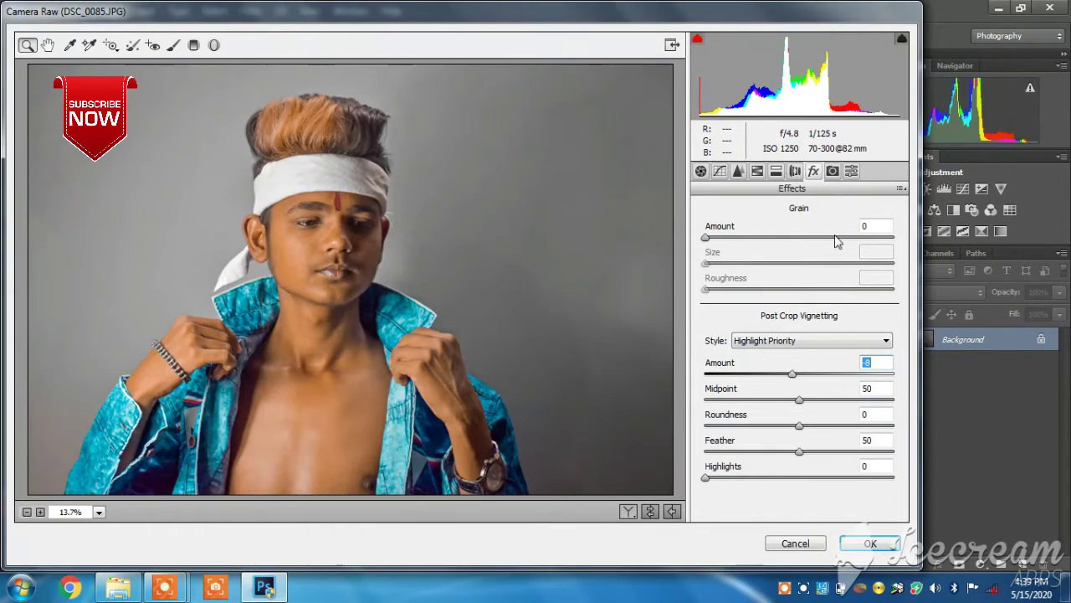
{"action": "left_click", "coordinate": [833, 172]}
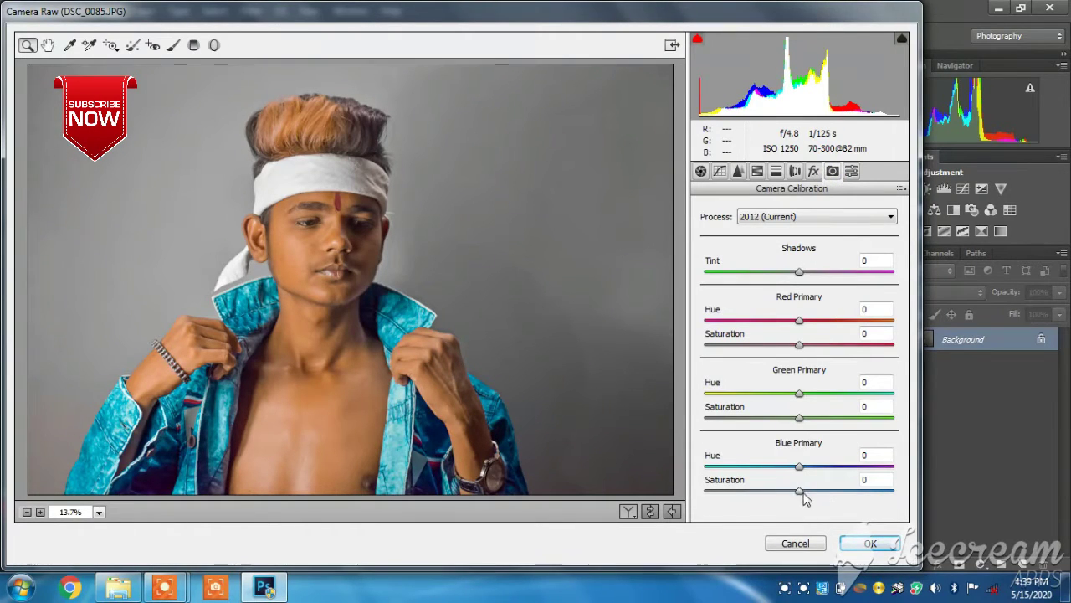
{"action": "mouse_move", "coordinate": [802, 494]}
{"action": "left_mouse_down"}
{"action": "mouse_move", "coordinate": [824, 498]}
{"action": "mouse_move", "coordinate": [791, 474]}
{"action": "left_mouse_up"}
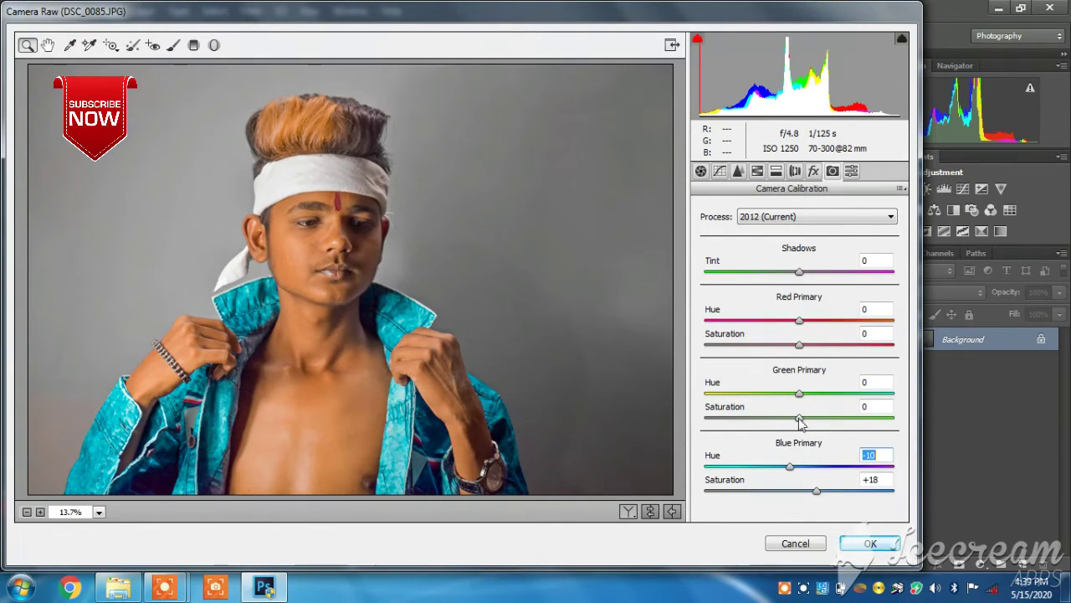
{"action": "mouse_move", "coordinate": [800, 419]}
{"action": "left_mouse_down"}
{"action": "mouse_move", "coordinate": [820, 418]}
{"action": "mouse_move", "coordinate": [808, 418]}
{"action": "mouse_move", "coordinate": [822, 395]}
{"action": "mouse_move", "coordinate": [835, 401]}
{"action": "left_mouse_up"}
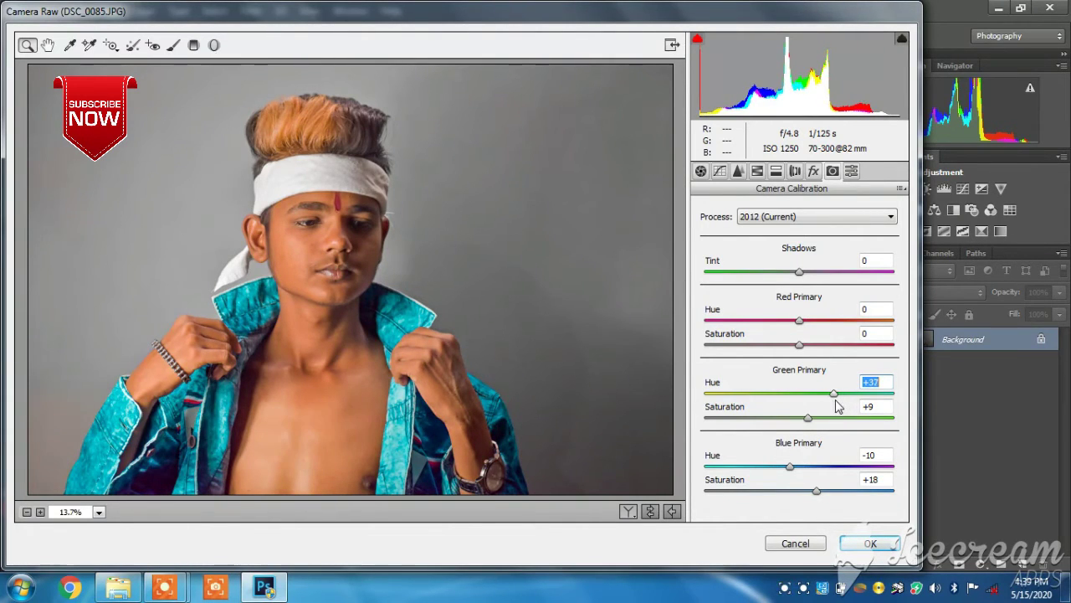
{"action": "left_click_drag", "start_coordinate": [827, 394], "coordinate": [812, 393]}
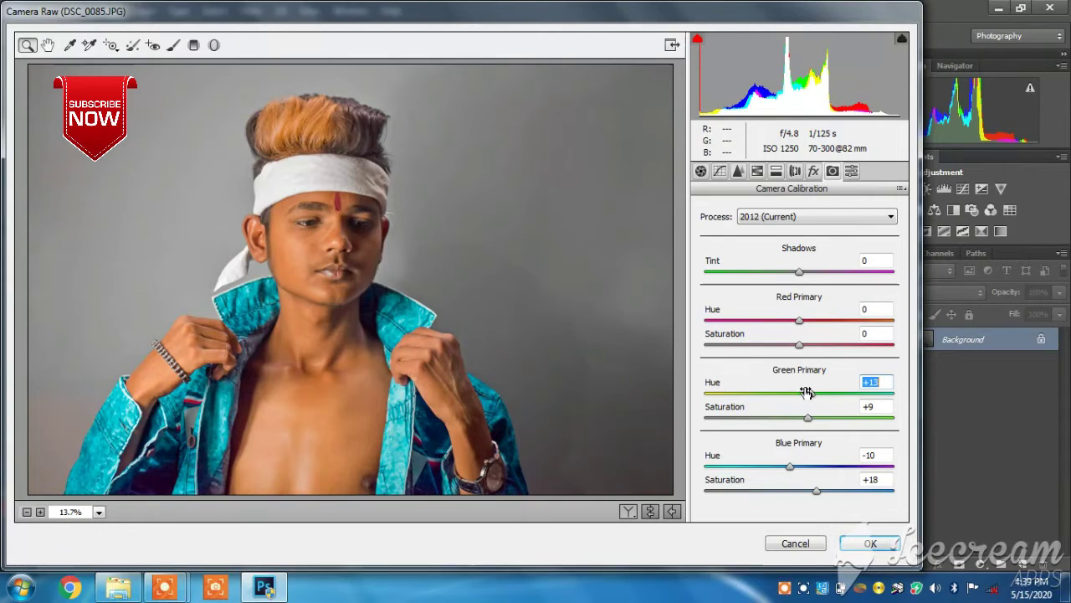
{"action": "mouse_move", "coordinate": [800, 344]}
{"action": "left_mouse_down"}
{"action": "mouse_move", "coordinate": [762, 344]}
{"action": "mouse_move", "coordinate": [807, 344]}
{"action": "left_mouse_up"}
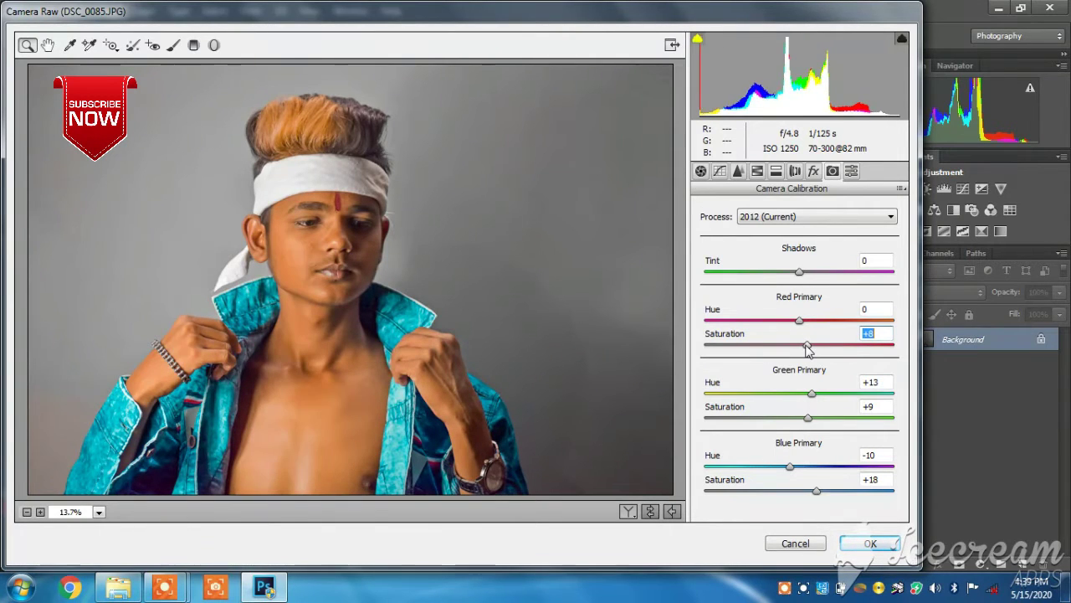
{"action": "left_click", "coordinate": [799, 320]}
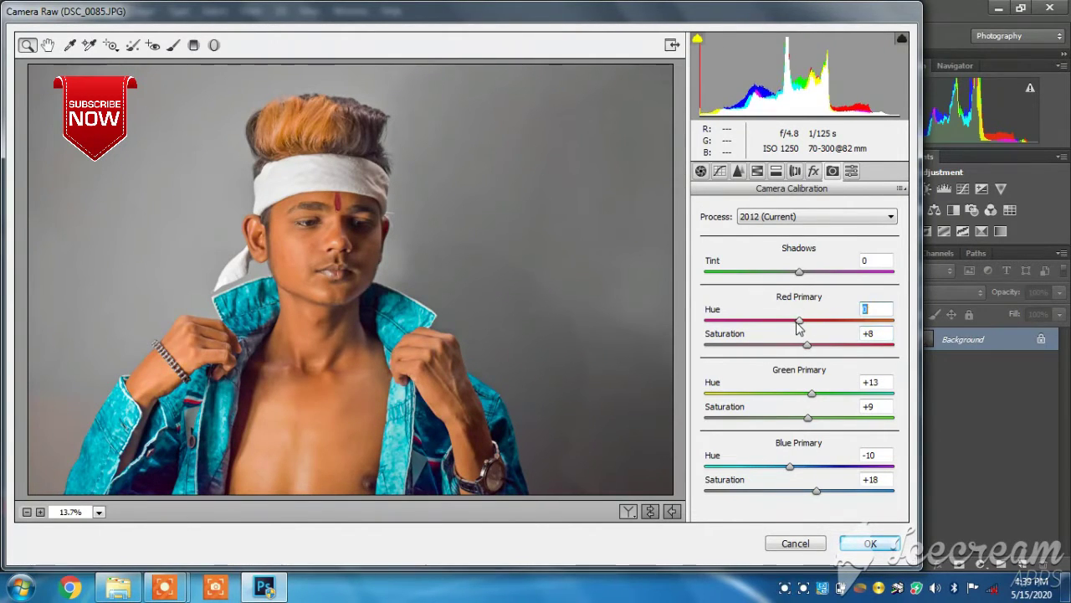
- Raise the Basic contrast to +41 and apply the Camera Raw edits to the photo
{"action": "left_click", "coordinate": [850, 172]}
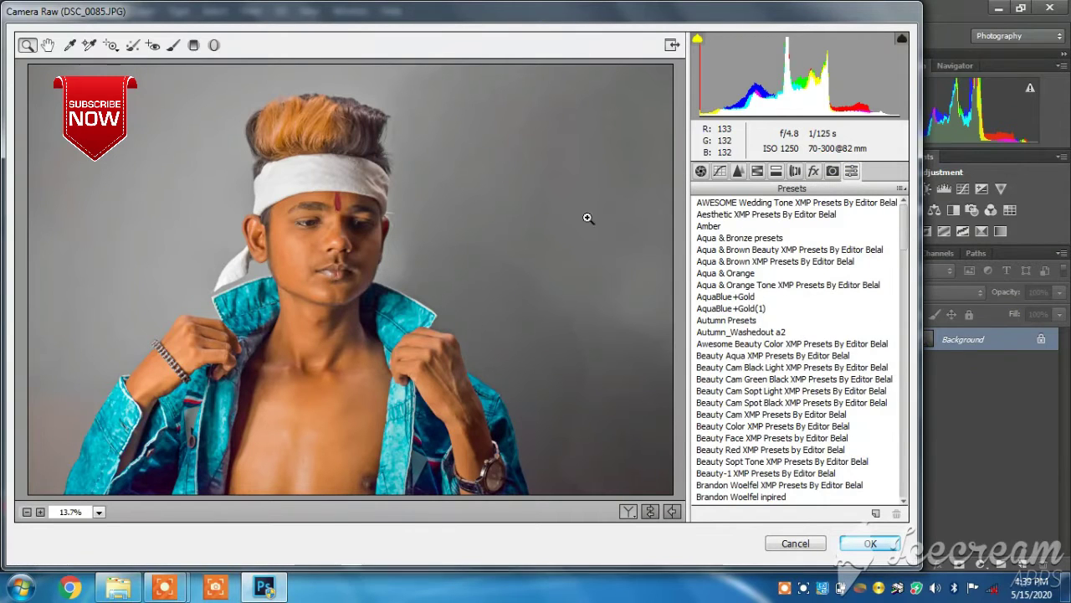
{"action": "left_click", "coordinate": [702, 170]}
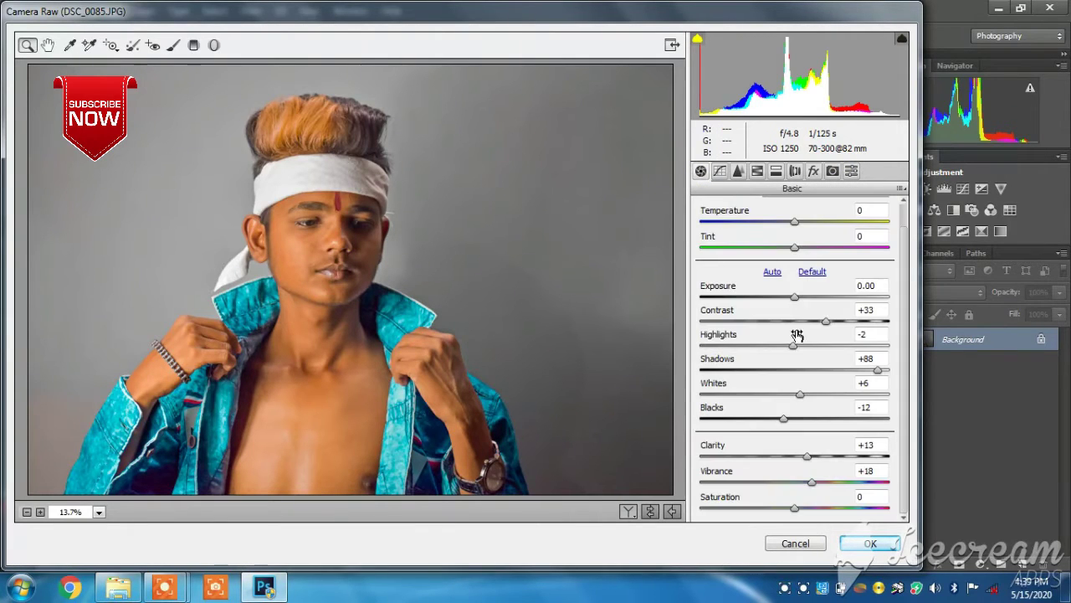
{"action": "left_click", "coordinate": [828, 323]}
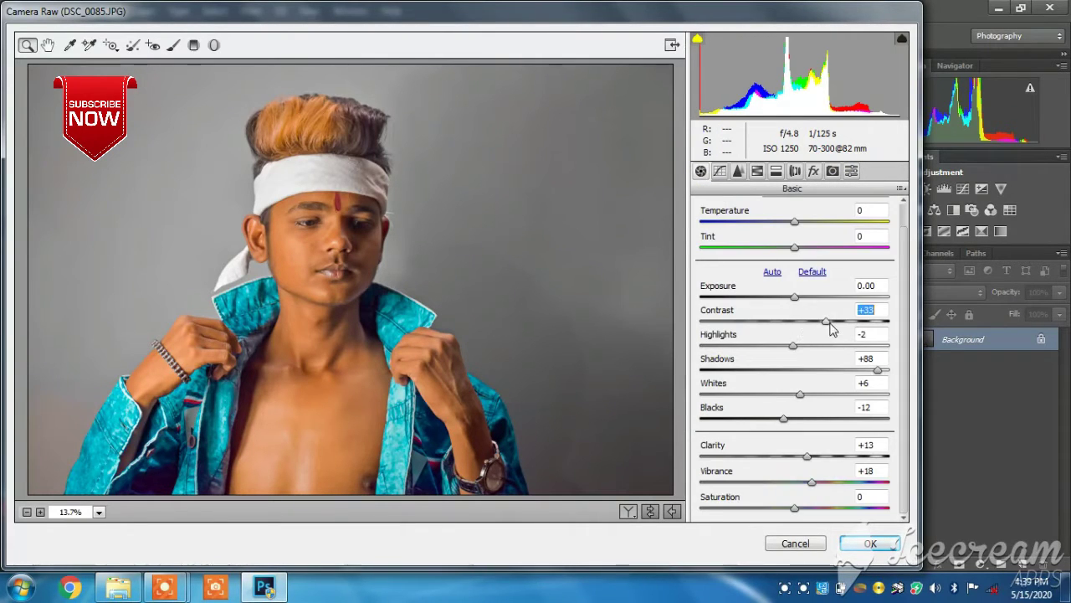
{"action": "left_click", "coordinate": [870, 543]}
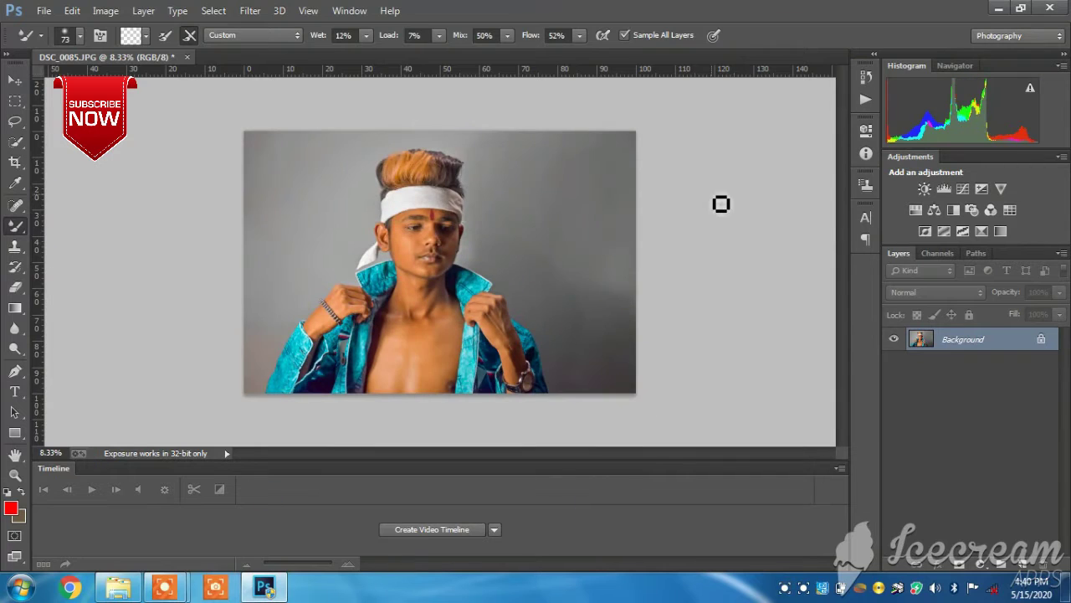
- Duplicate the background and apply a 3.7-pixel High Pass filter to the copy
{"action": "key", "text": "ctrl+plus"}
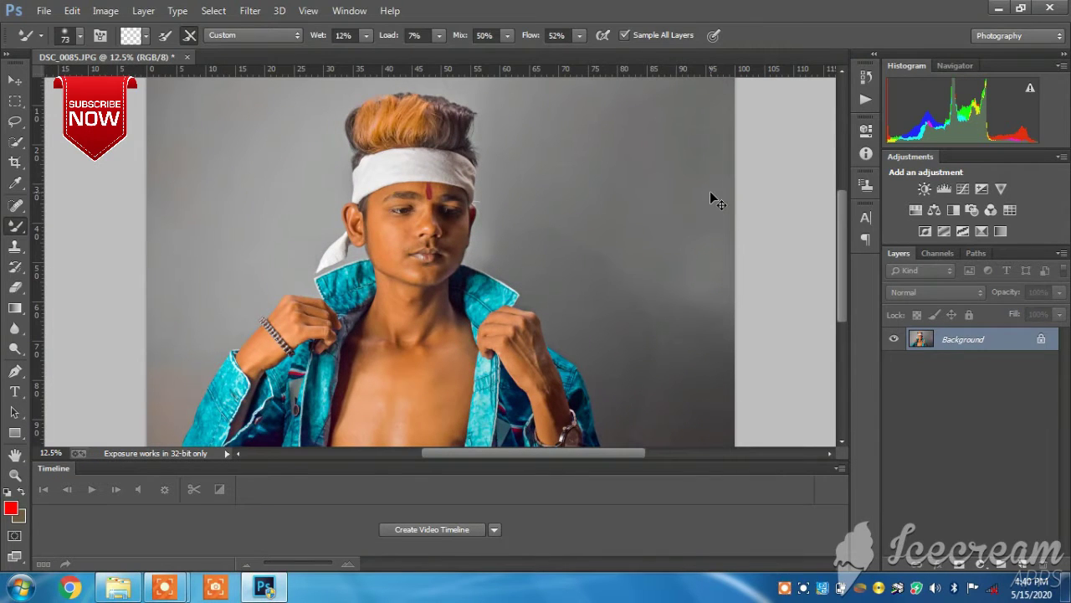
{"action": "key", "text": "ctrl+j"}
{"action": "left_click", "coordinate": [250, 11]}
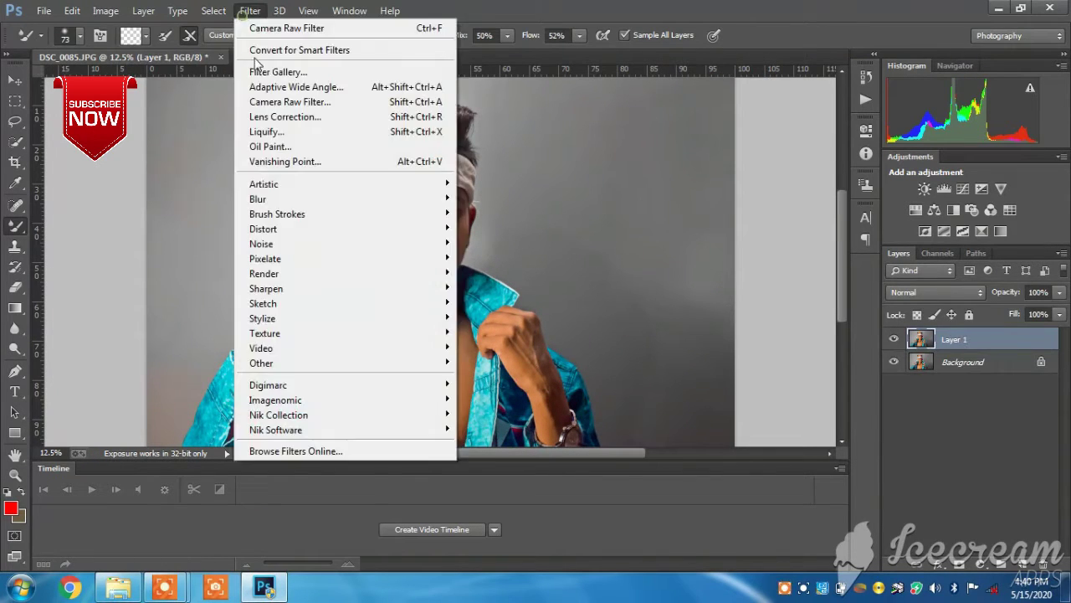
{"action": "mouse_move", "coordinate": [262, 362]}
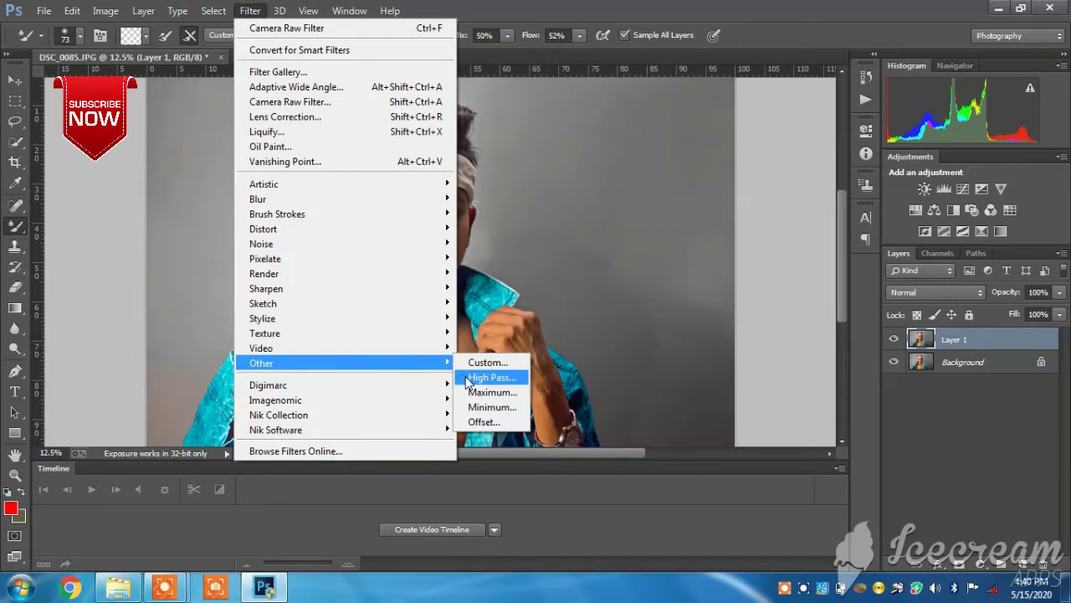
{"action": "left_click", "coordinate": [489, 378]}
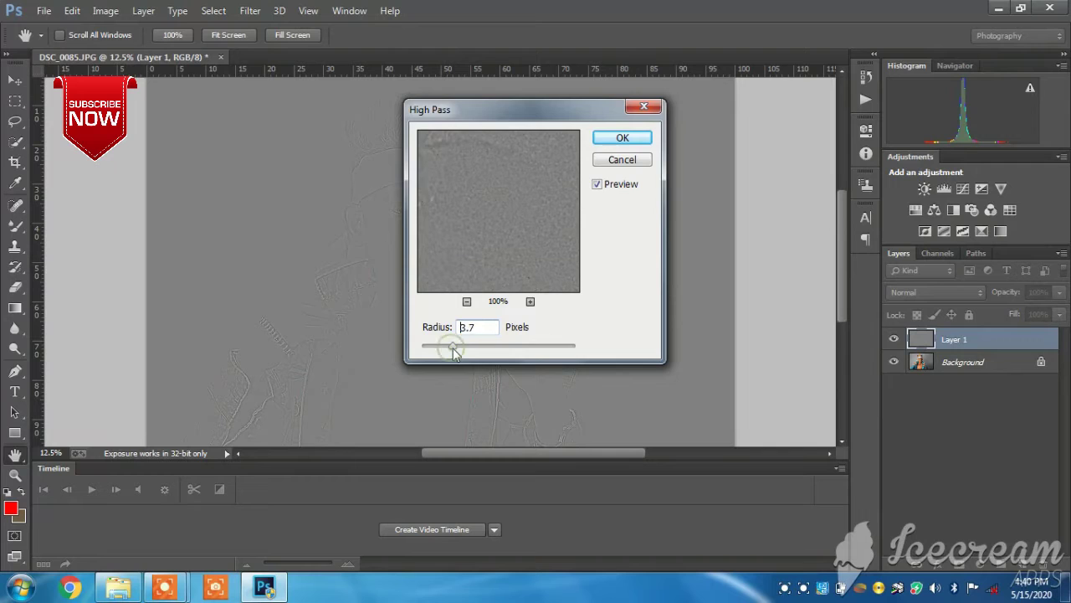
{"action": "left_click", "coordinate": [609, 142]}
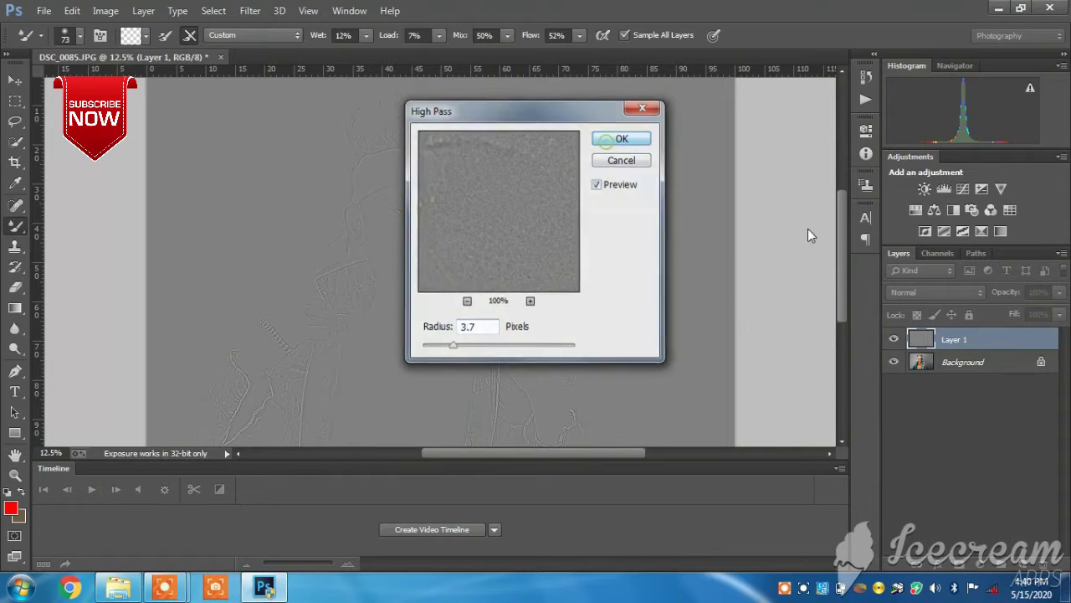
- Blend the high-pass layer in Vivid Light and merge it into the Background
{"action": "left_click", "coordinate": [941, 293]}
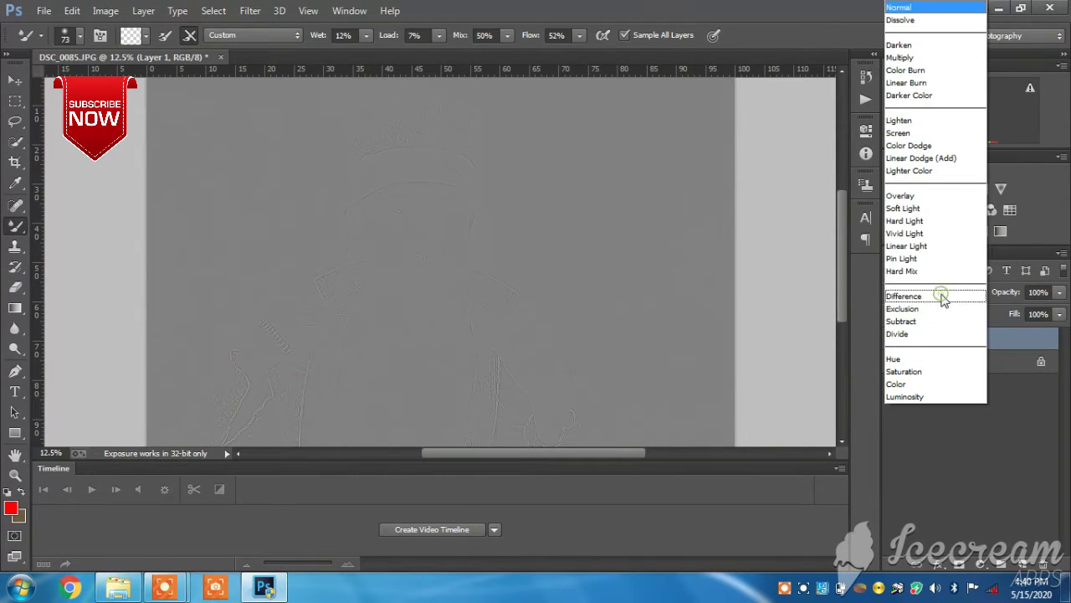
{"action": "left_click", "coordinate": [934, 237]}
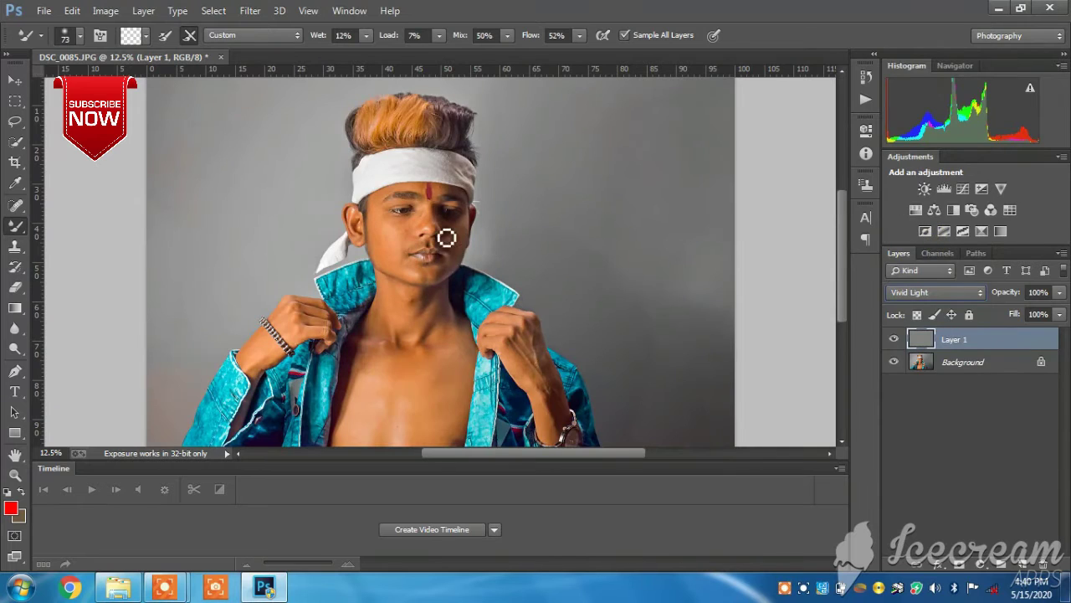
{"action": "key", "text": "ctrl+plus"}
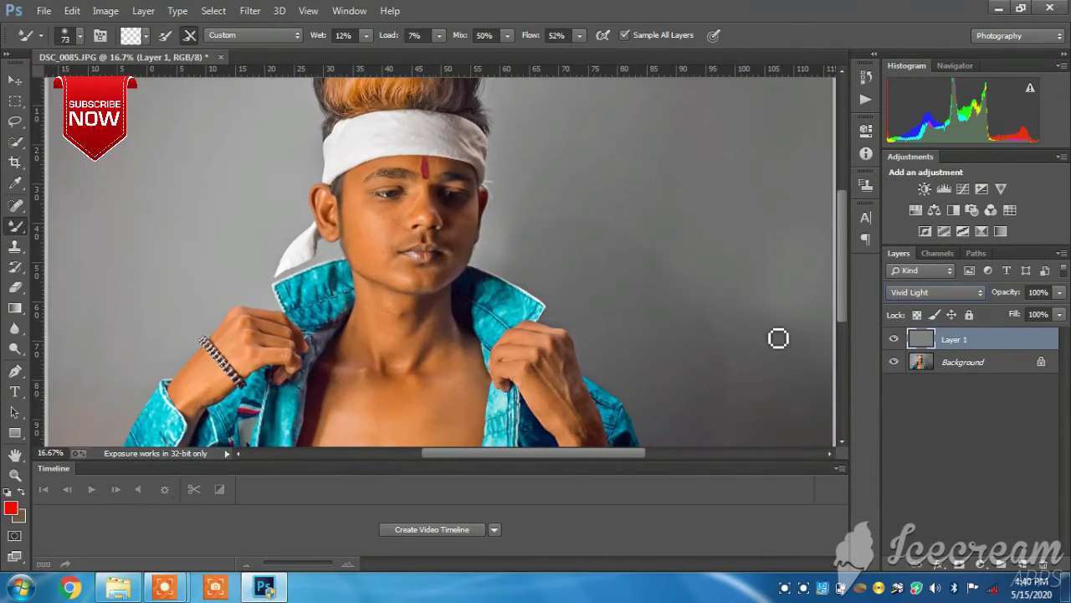
{"action": "right_click", "coordinate": [1014, 339]}
{"action": "left_click", "coordinate": [725, 463]}
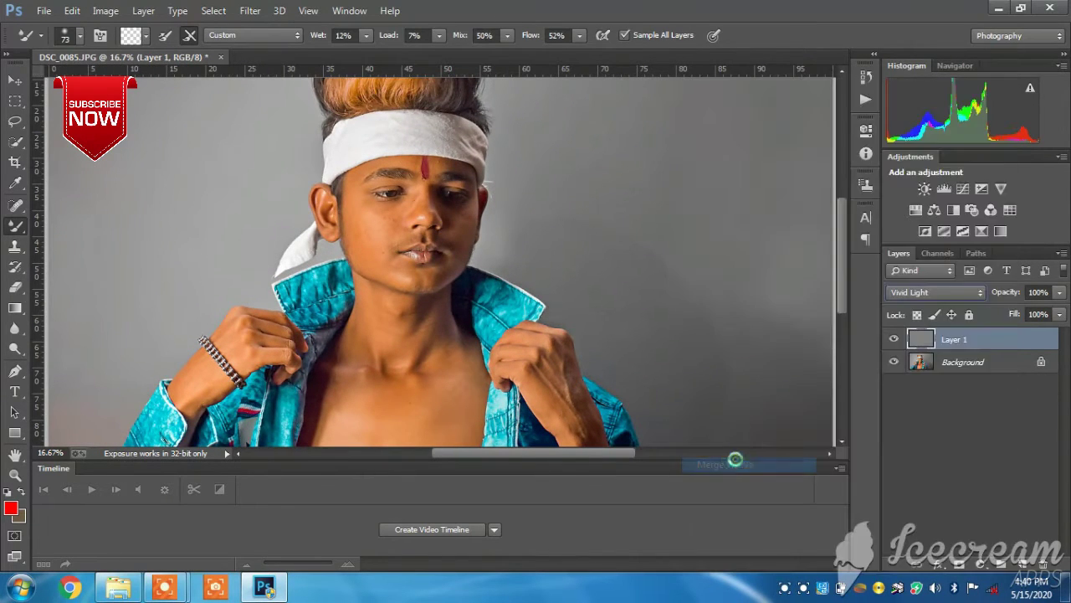
{"action": "key", "text": "ctrl+minus"}
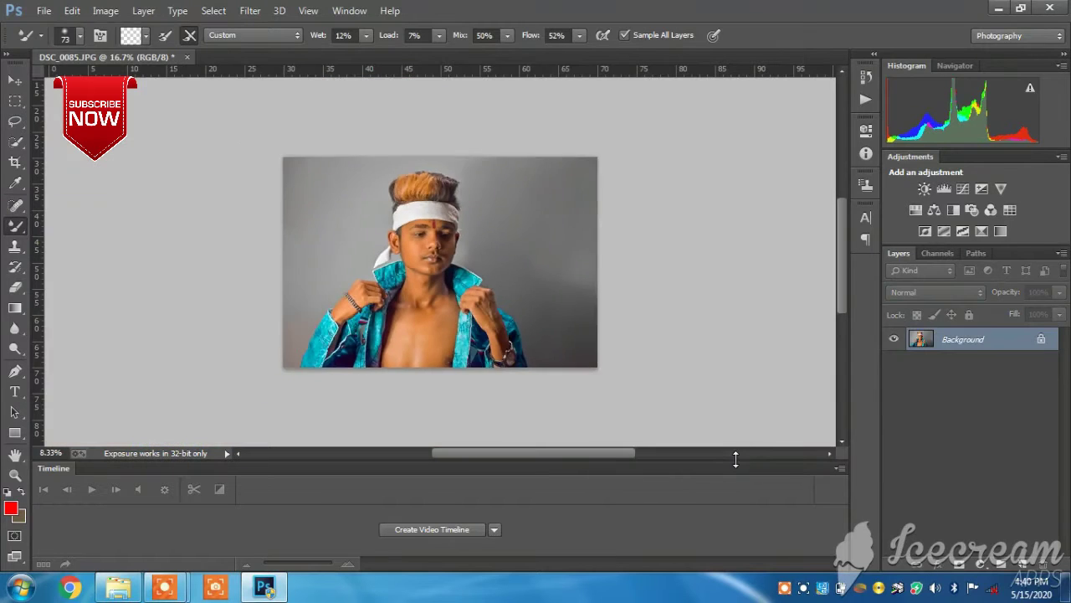
{"action": "key", "text": "ctrl+plus"}
{"action": "key", "text": "ctrl+plus"}
{"action": "key", "text": "ctrl+plus"}
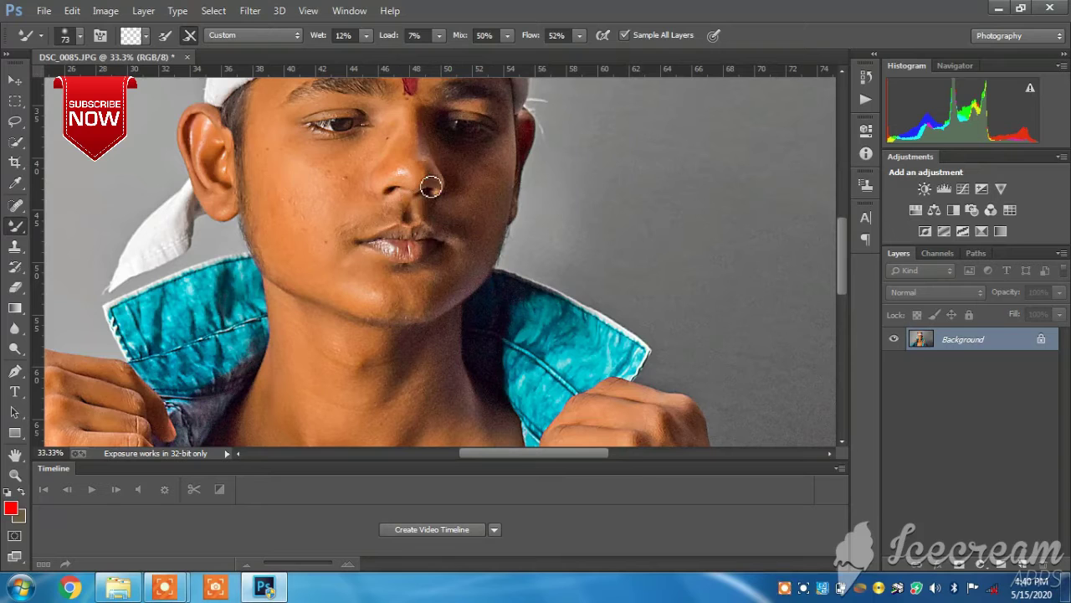
- Zoom in on the eyes and duplicate the Background into Layer 1
{"action": "left_click_drag", "start_coordinate": [841, 264], "coordinate": [841, 251]}
{"action": "key", "text": "ctrl+plus"}
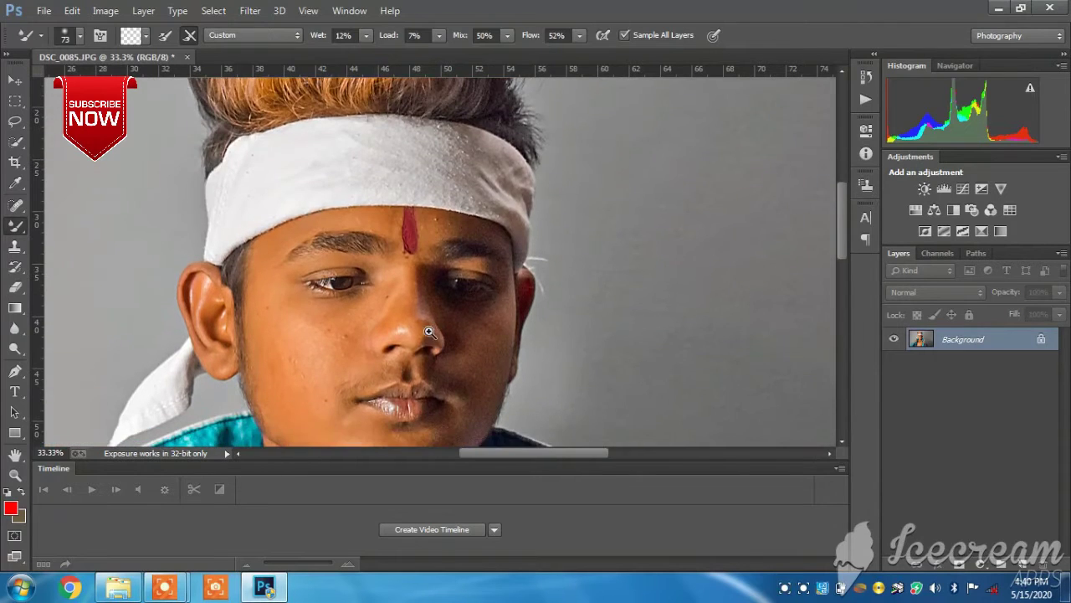
{"action": "key", "text": "ctrl+plus"}
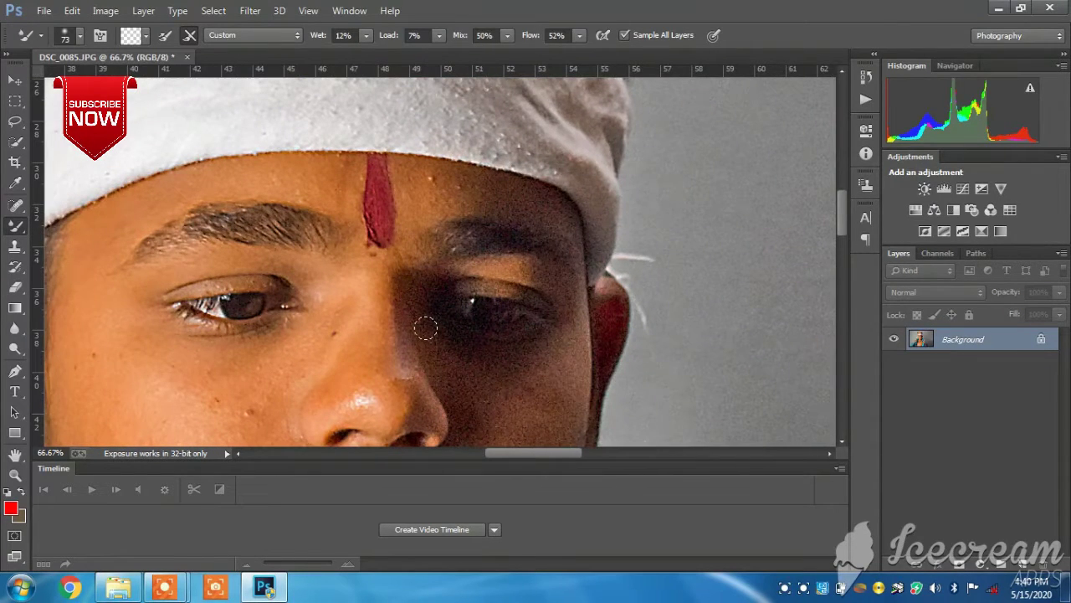
{"action": "key", "text": "ctrl+j"}
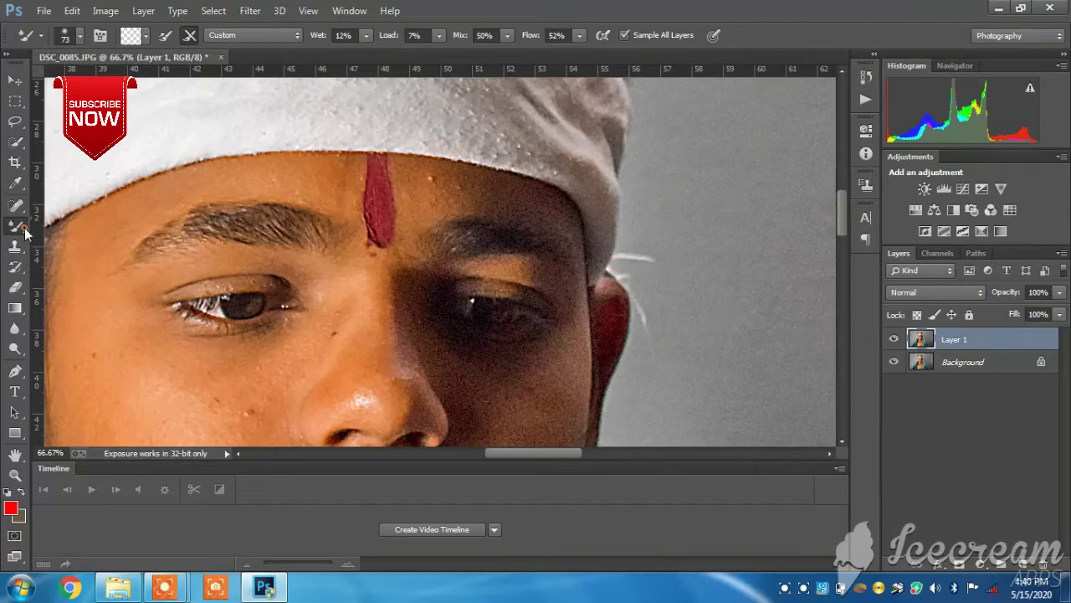
- Switch to the Mixer Brush (Wet 12%, Mix 50%, Flow 52%) at size 100
{"action": "right_click", "coordinate": [25, 232]}
{"action": "left_click", "coordinate": [84, 266]}
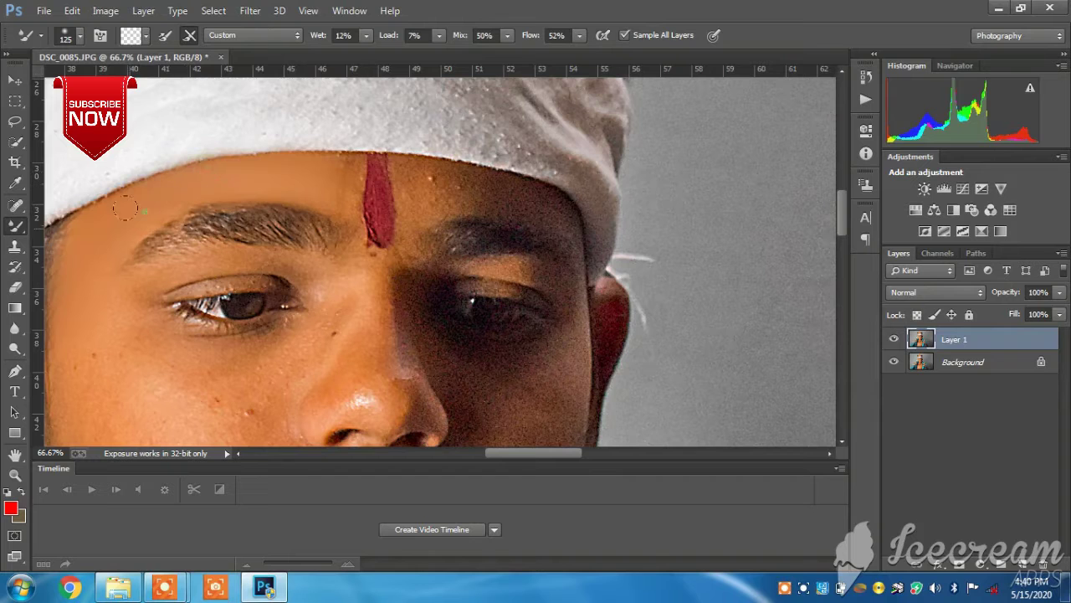
{"action": "scroll", "coordinate": [88, 251], "scroll_direction": "down", "scroll_amount": 3}
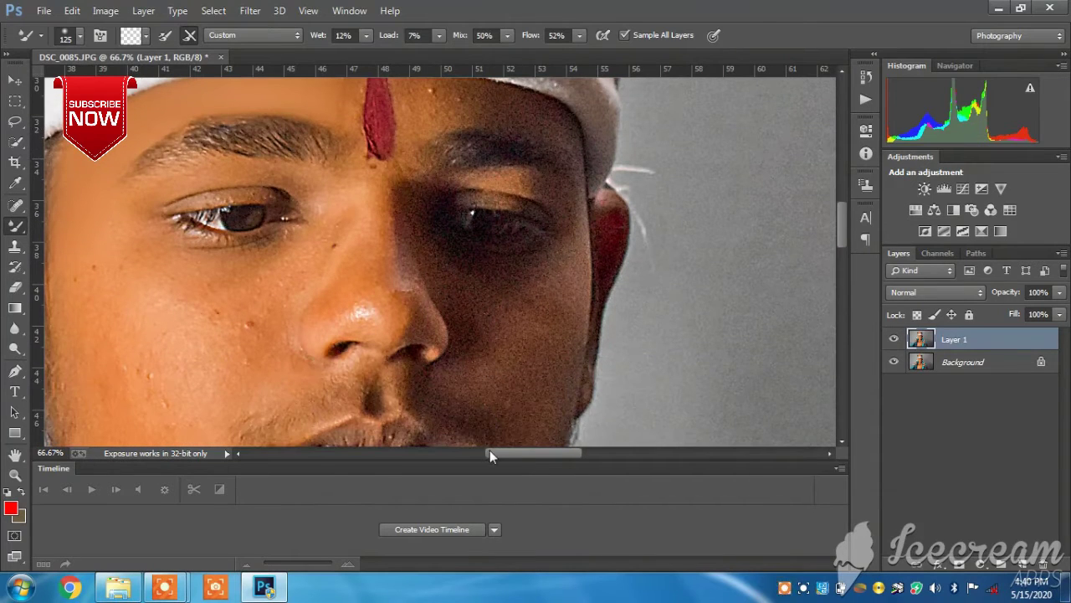
{"action": "left_click_drag", "start_coordinate": [489, 454], "coordinate": [458, 454]}
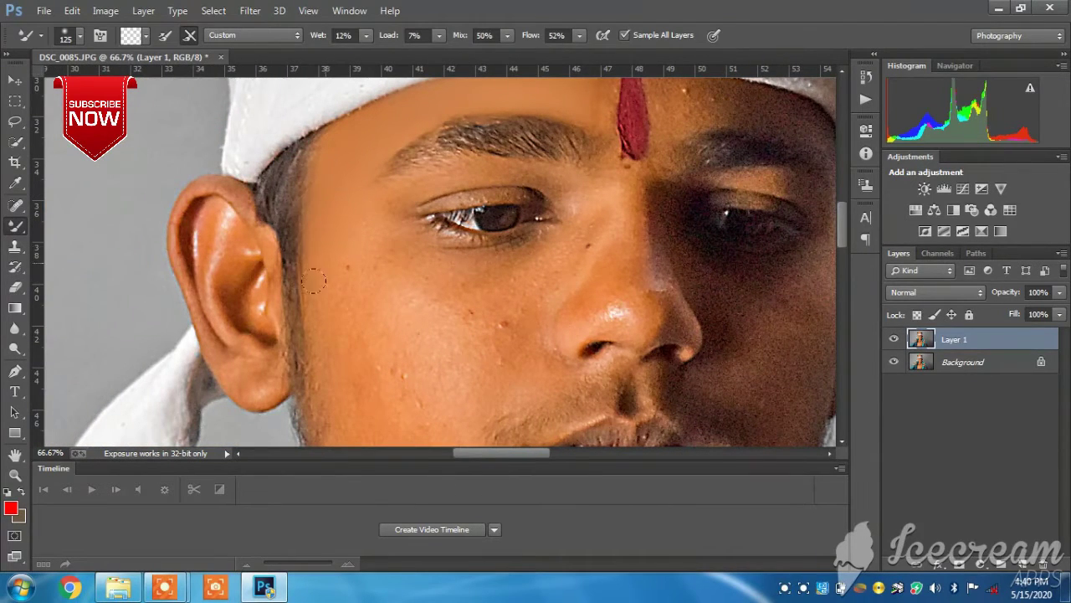
{"action": "scroll", "coordinate": [350, 343], "scroll_direction": "down", "scroll_amount": 2}
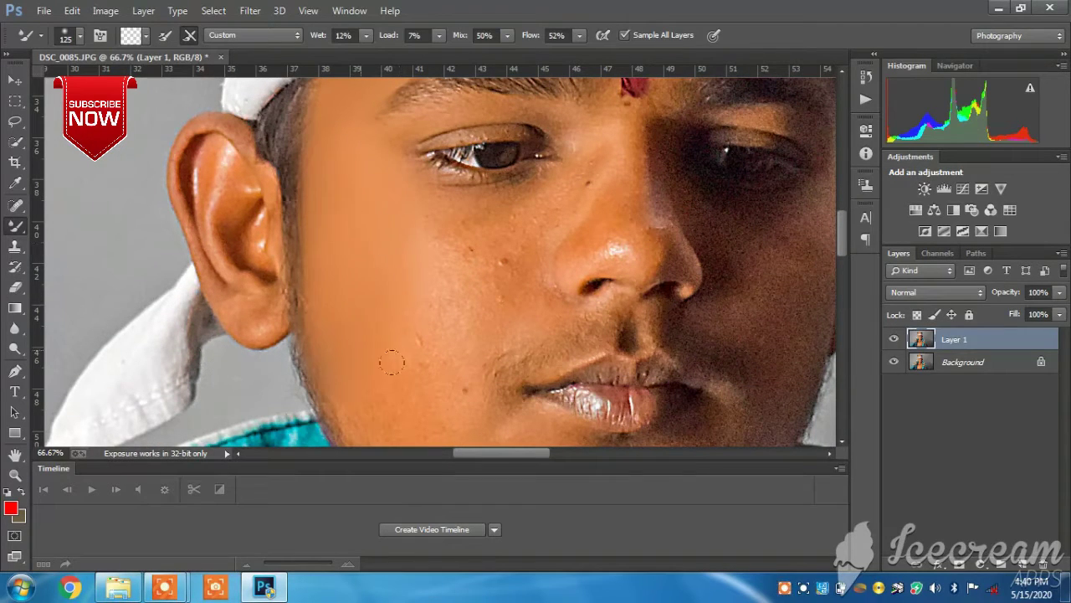
{"action": "scroll", "coordinate": [436, 315], "scroll_direction": "down", "scroll_amount": 2}
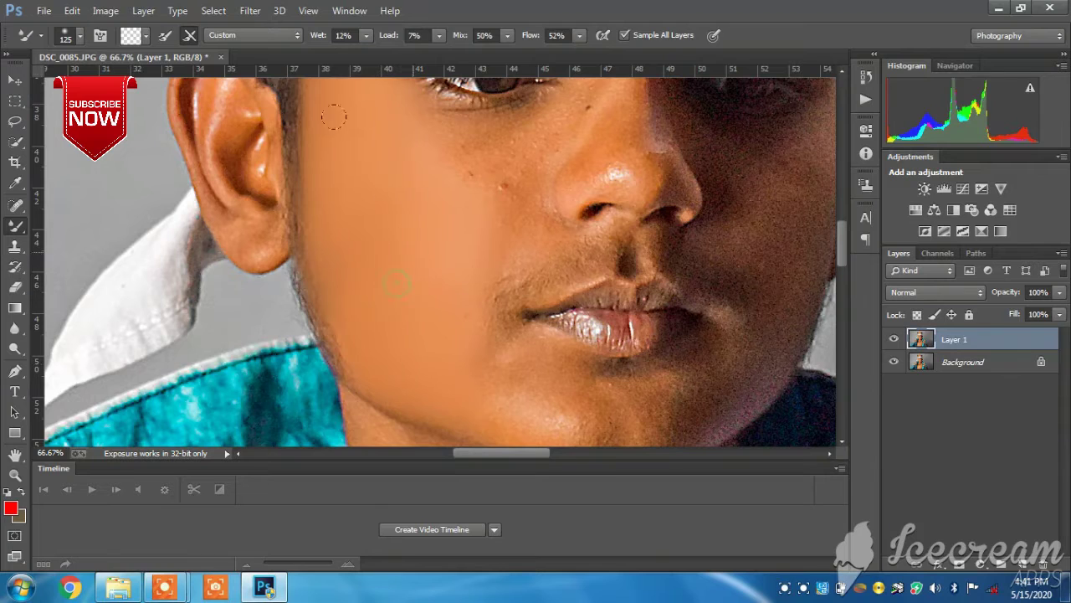
{"action": "scroll", "coordinate": [453, 265], "scroll_direction": "up", "scroll_amount": 1}
{"action": "key", "text": "bracketleft"}
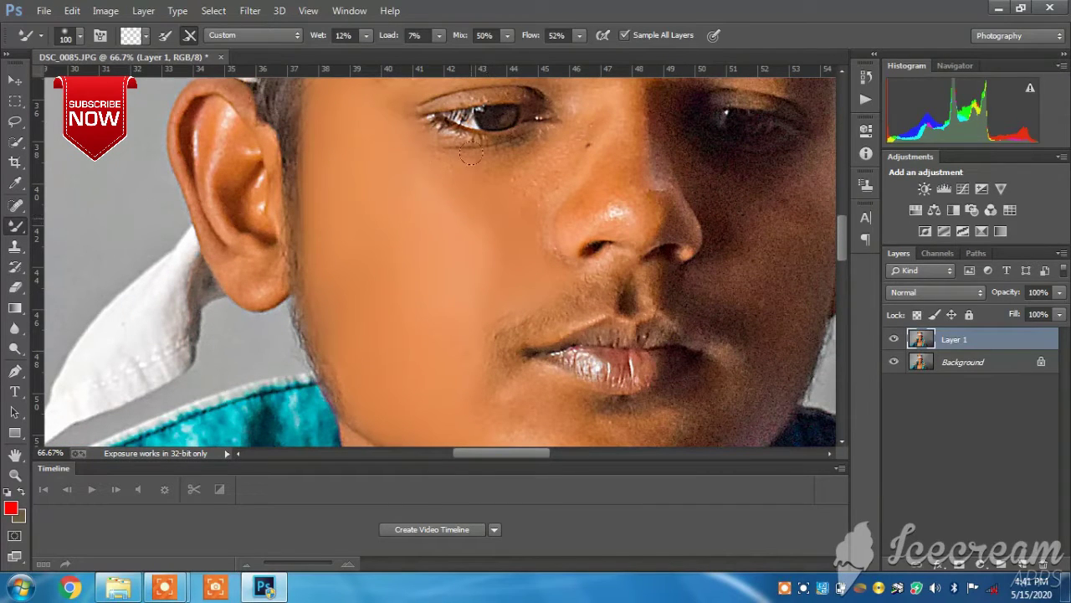
- Blend the skin under the eye and between the eyebrow and eye
{"action": "left_click_drag", "start_coordinate": [471, 154], "coordinate": [531, 155]}
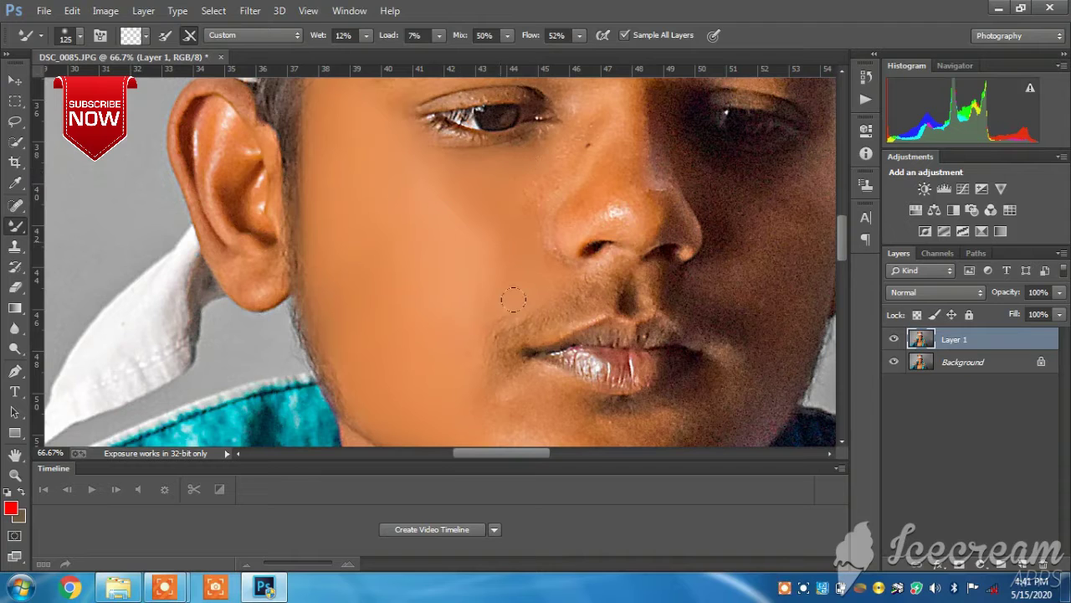
{"action": "scroll", "coordinate": [511, 277], "scroll_direction": "up", "scroll_amount": 2}
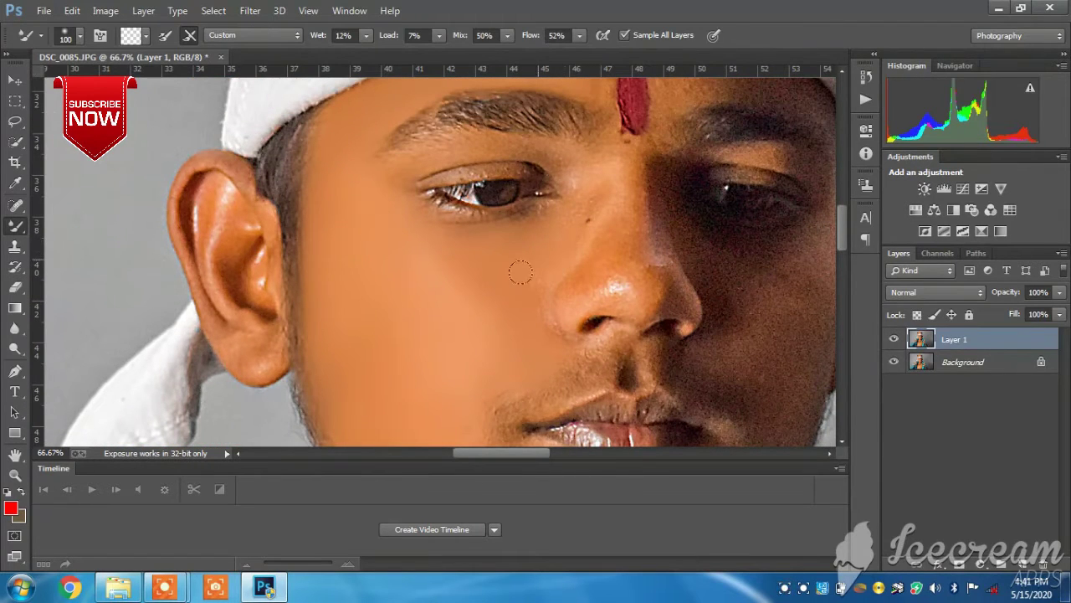
{"action": "scroll", "coordinate": [436, 236], "scroll_direction": "up", "scroll_amount": 2}
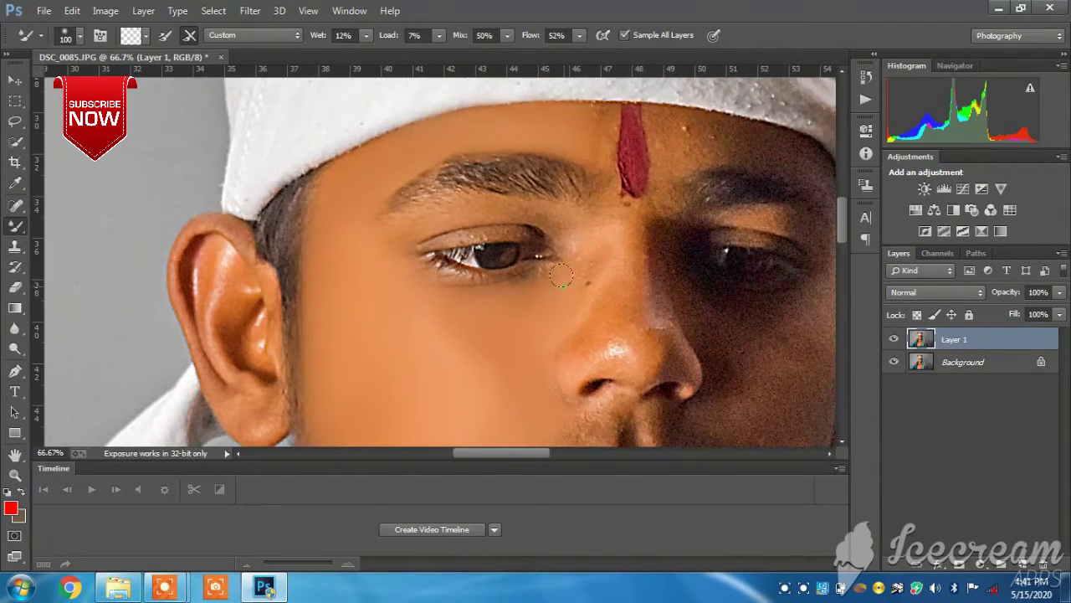
{"action": "mouse_move", "coordinate": [552, 211]}
{"action": "left_mouse_down"}
{"action": "mouse_move", "coordinate": [494, 194]}
{"action": "mouse_move", "coordinate": [426, 203]}
{"action": "left_mouse_up"}
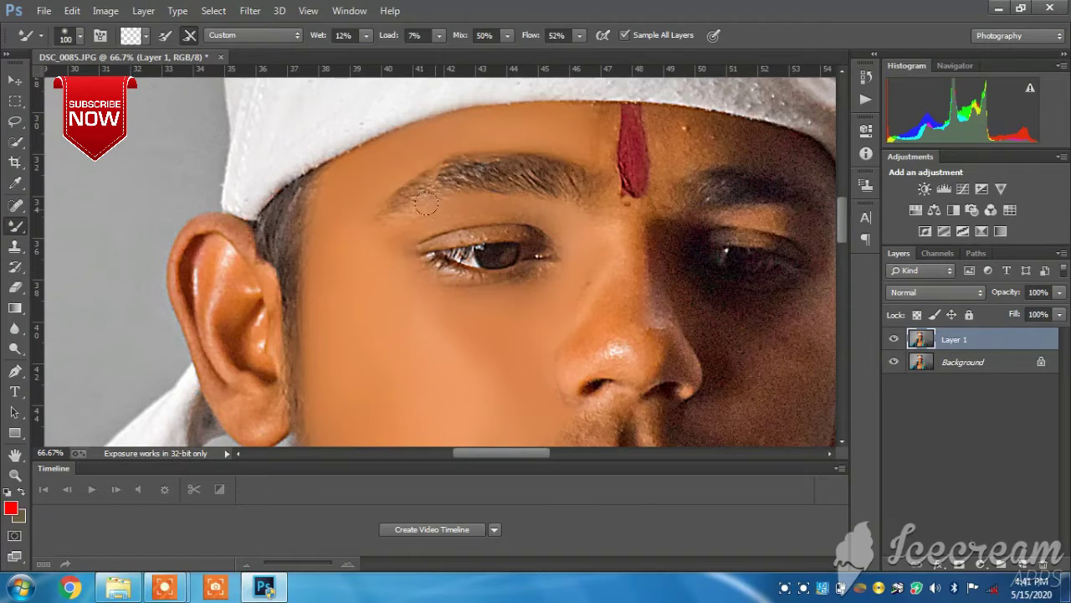
{"action": "scroll", "coordinate": [418, 283], "scroll_direction": "down", "scroll_amount": 3}
{"action": "scroll", "coordinate": [502, 304], "scroll_direction": "down", "scroll_amount": 4}
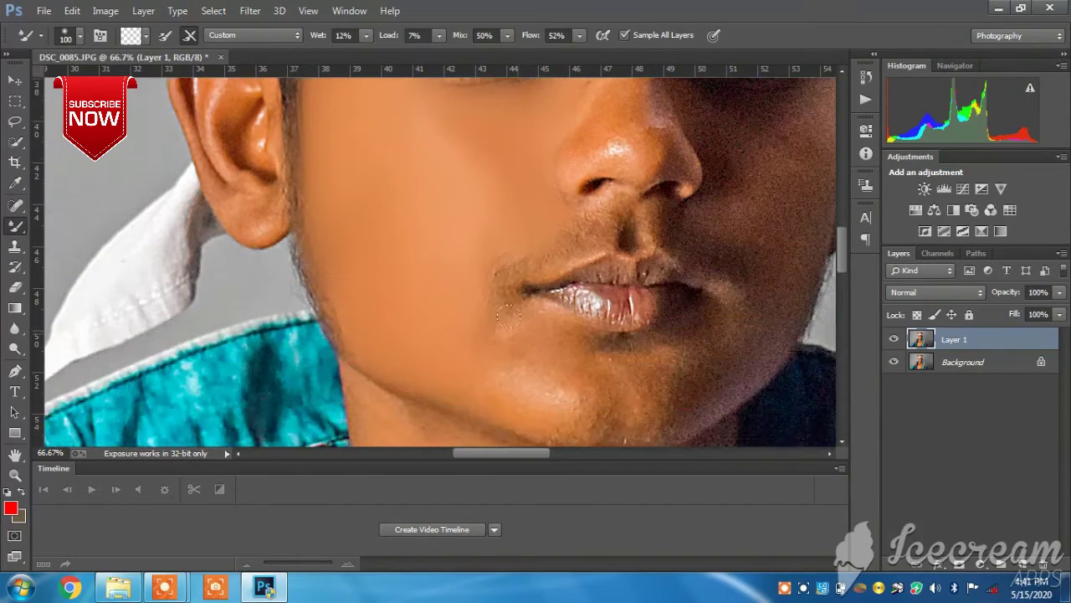
{"action": "scroll", "coordinate": [473, 169], "scroll_direction": "down", "scroll_amount": 2}
- At brush size 125, smooth the chin, jaw, right cheek edge and right jaw
{"action": "key", "text": "bracketright"}
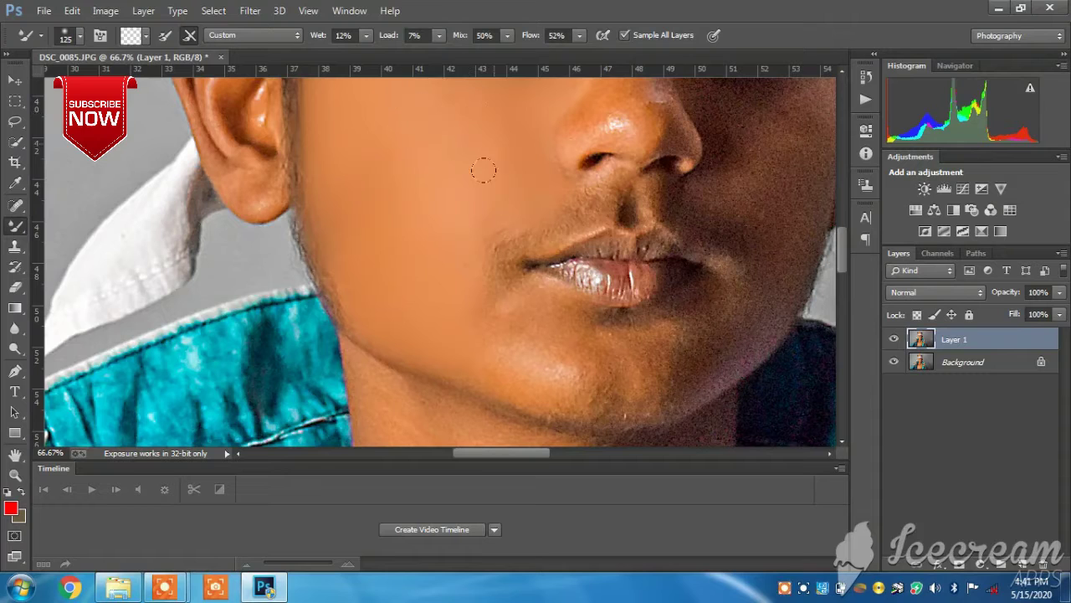
{"action": "scroll", "coordinate": [456, 301], "scroll_direction": "down", "scroll_amount": 1}
{"action": "scroll", "coordinate": [458, 299], "scroll_direction": "down", "scroll_amount": 1}
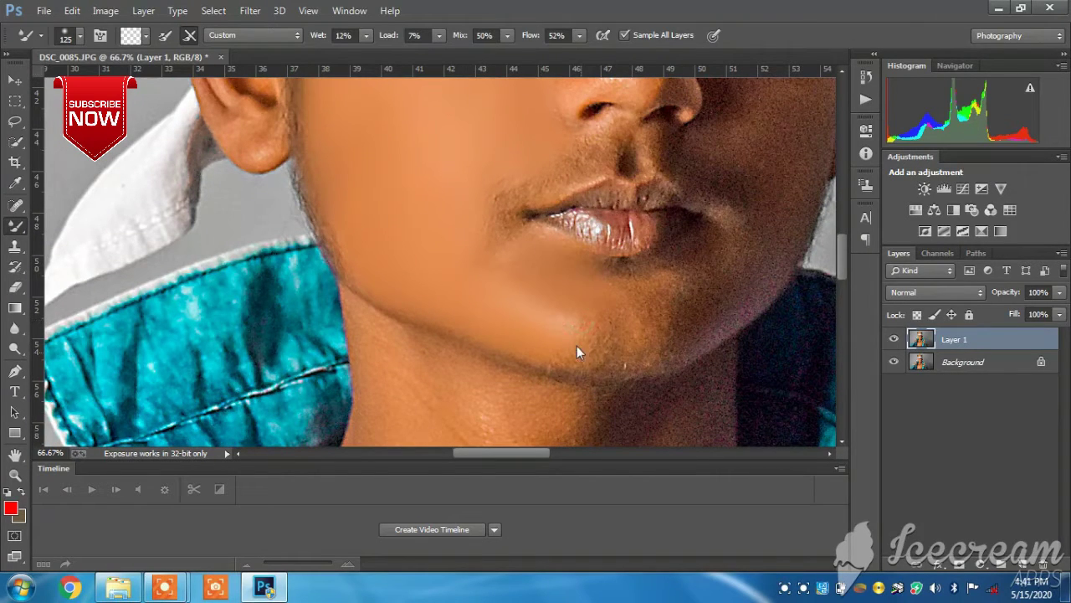
{"action": "left_click_drag", "start_coordinate": [597, 338], "coordinate": [629, 333]}
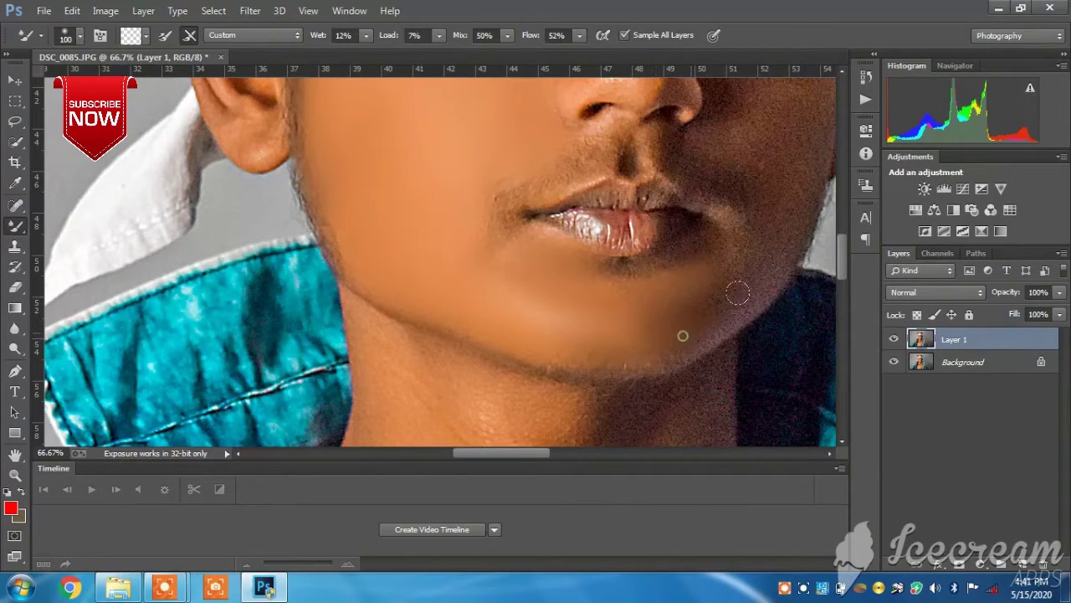
{"action": "left_click_drag", "start_coordinate": [678, 335], "coordinate": [731, 302]}
{"action": "left_click_drag", "start_coordinate": [732, 260], "coordinate": [785, 193]}
{"action": "left_click_drag", "start_coordinate": [784, 232], "coordinate": [770, 213]}
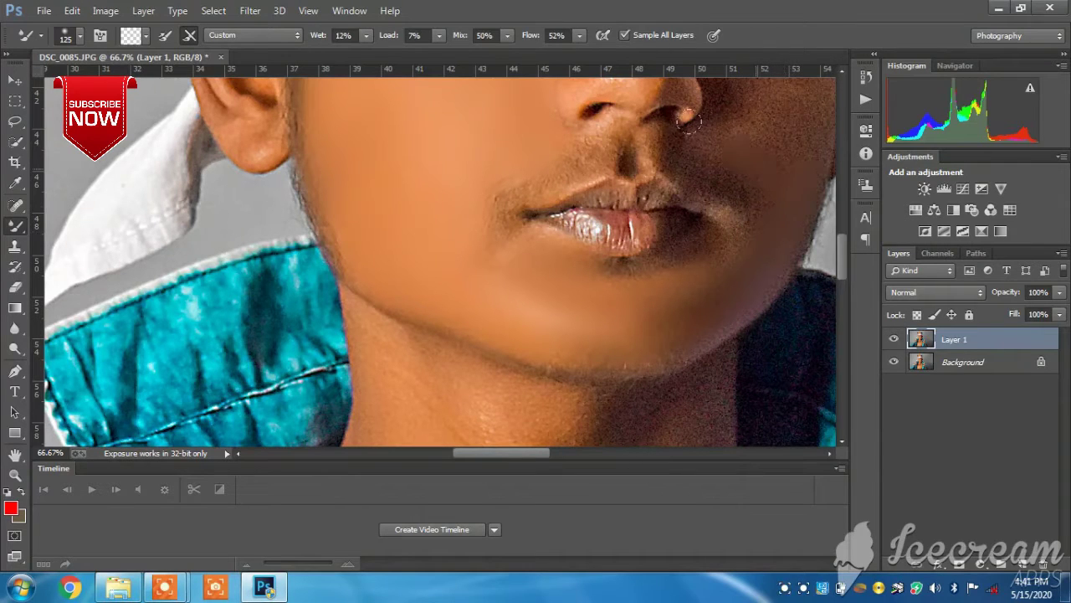
{"action": "scroll", "coordinate": [751, 176], "scroll_direction": "up", "scroll_amount": 3}
- At brush size 90, smooth the upper eyelid and the skin along the nose
{"action": "left_click_drag", "start_coordinate": [474, 459], "coordinate": [555, 456]}
{"action": "left_click", "coordinate": [434, 453]}
{"action": "scroll", "coordinate": [545, 277], "scroll_direction": "up", "scroll_amount": 2}
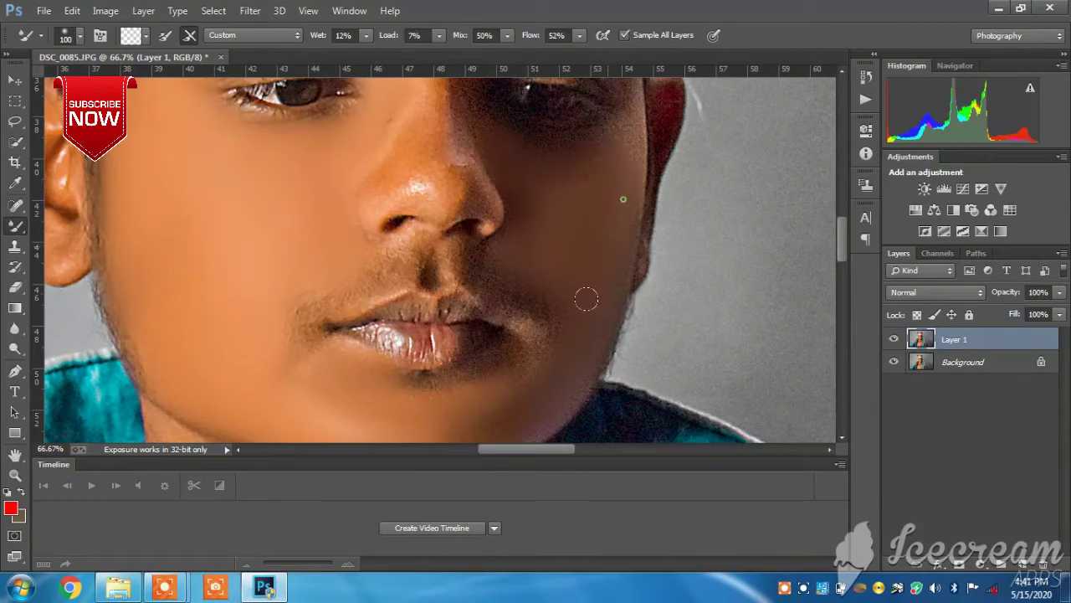
{"action": "scroll", "coordinate": [586, 288], "scroll_direction": "up", "scroll_amount": 2}
{"action": "key", "text": "bracketleft"}
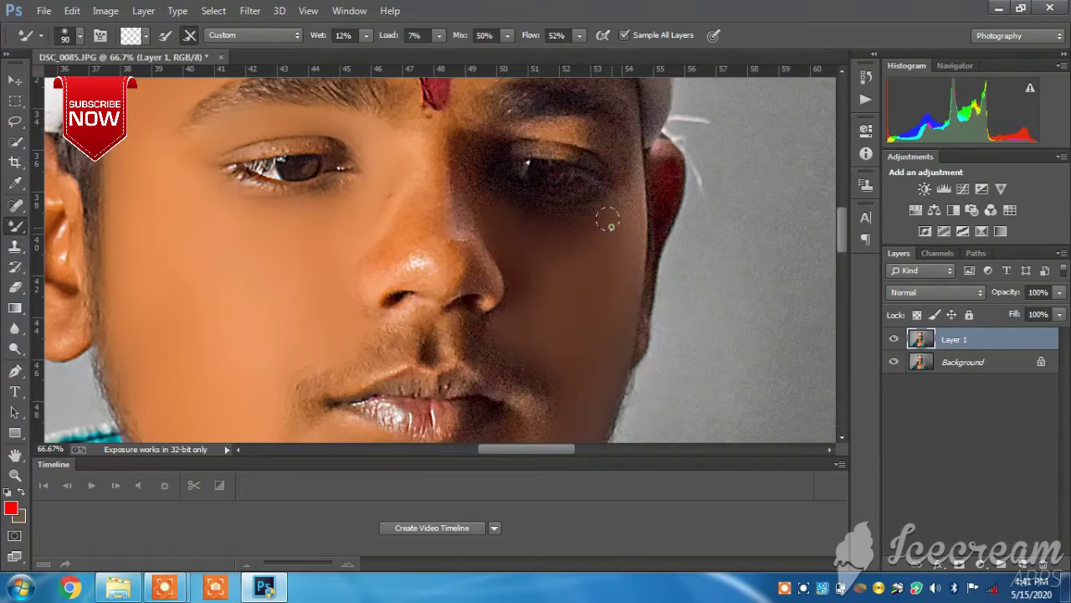
{"action": "scroll", "coordinate": [596, 243], "scroll_direction": "up", "scroll_amount": 2}
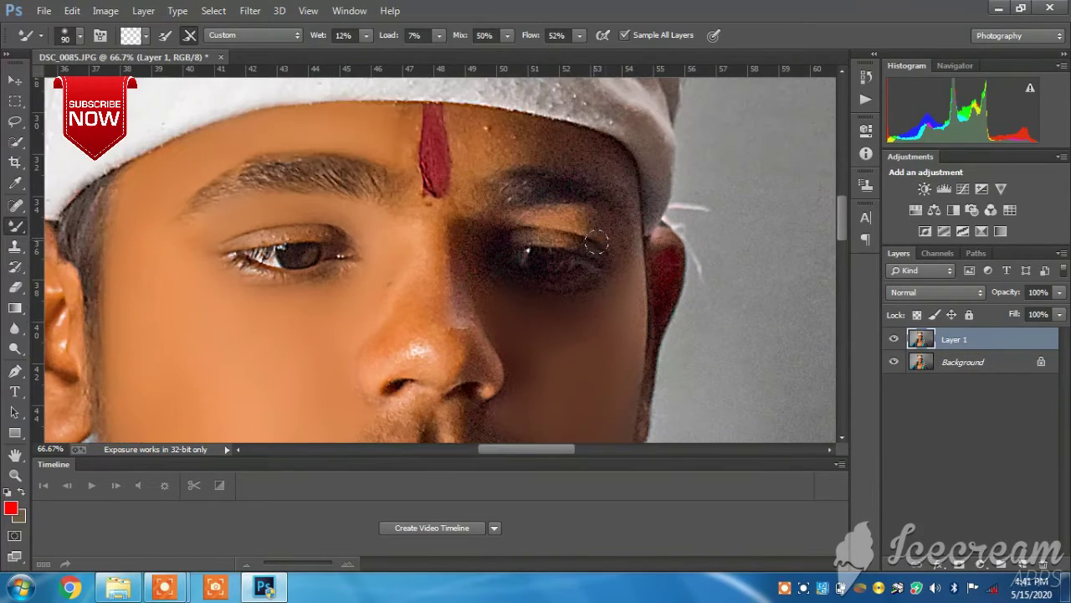
{"action": "mouse_move", "coordinate": [549, 231]}
{"action": "left_mouse_down"}
{"action": "mouse_move", "coordinate": [621, 256]}
{"action": "mouse_move", "coordinate": [534, 301]}
{"action": "mouse_move", "coordinate": [459, 301]}
{"action": "mouse_move", "coordinate": [452, 276]}
{"action": "mouse_move", "coordinate": [475, 252]}
{"action": "left_mouse_up"}
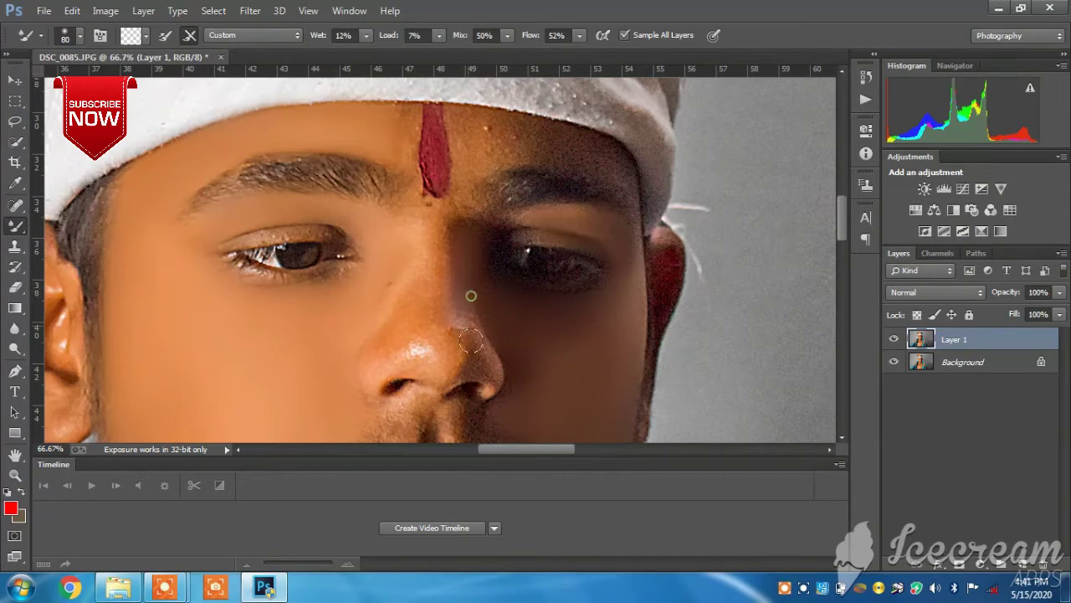
{"action": "mouse_move", "coordinate": [472, 292]}
{"action": "left_mouse_down"}
{"action": "mouse_move", "coordinate": [461, 330]}
{"action": "mouse_move", "coordinate": [476, 366]}
{"action": "mouse_move", "coordinate": [411, 347]}
{"action": "mouse_move", "coordinate": [405, 314]}
{"action": "mouse_move", "coordinate": [439, 268]}
{"action": "mouse_move", "coordinate": [467, 339]}
{"action": "mouse_move", "coordinate": [452, 376]}
{"action": "left_mouse_up"}
- With the brush back at 90, smooth and lighten the shadow above the right eye
{"action": "key", "text": "bracketleft"}
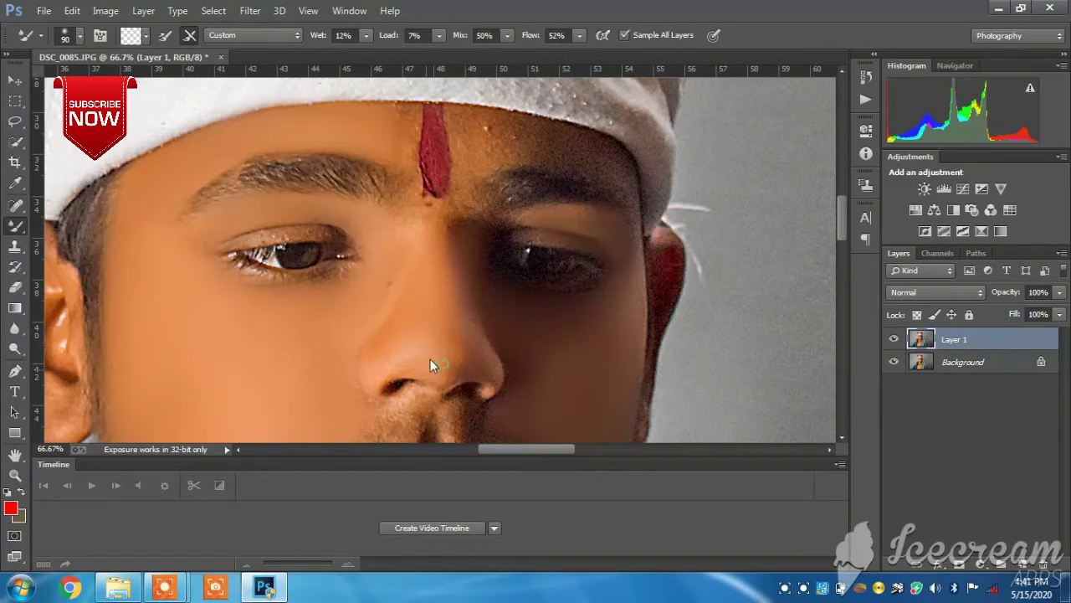
{"action": "scroll", "coordinate": [432, 362], "scroll_direction": "up", "scroll_amount": 3}
{"action": "scroll", "coordinate": [451, 301], "scroll_direction": "up", "scroll_amount": 2}
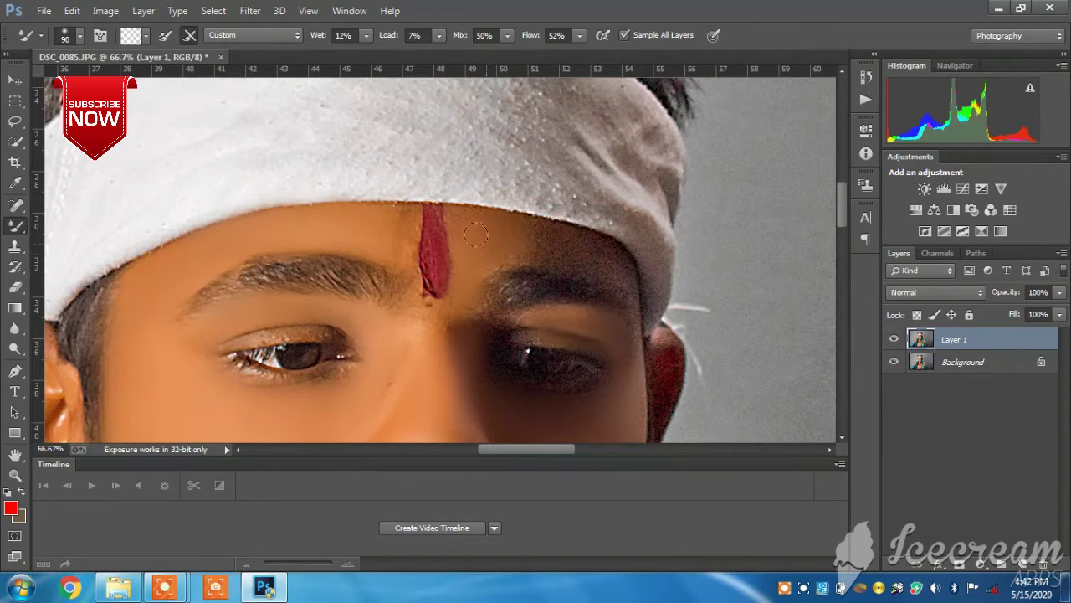
{"action": "key", "text": "bracketright"}
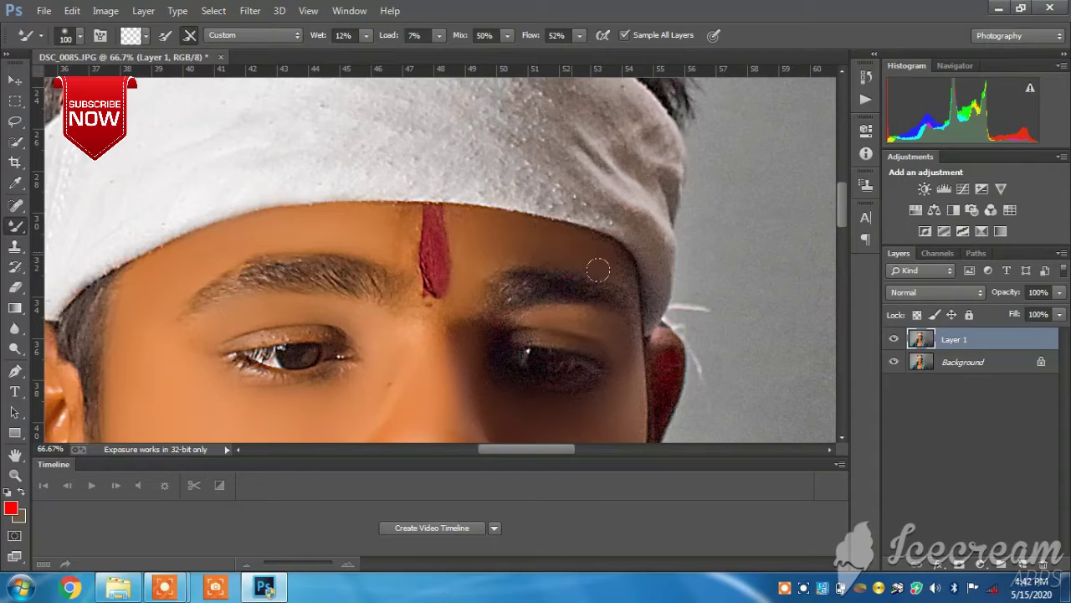
{"action": "key", "text": "bracketleft"}
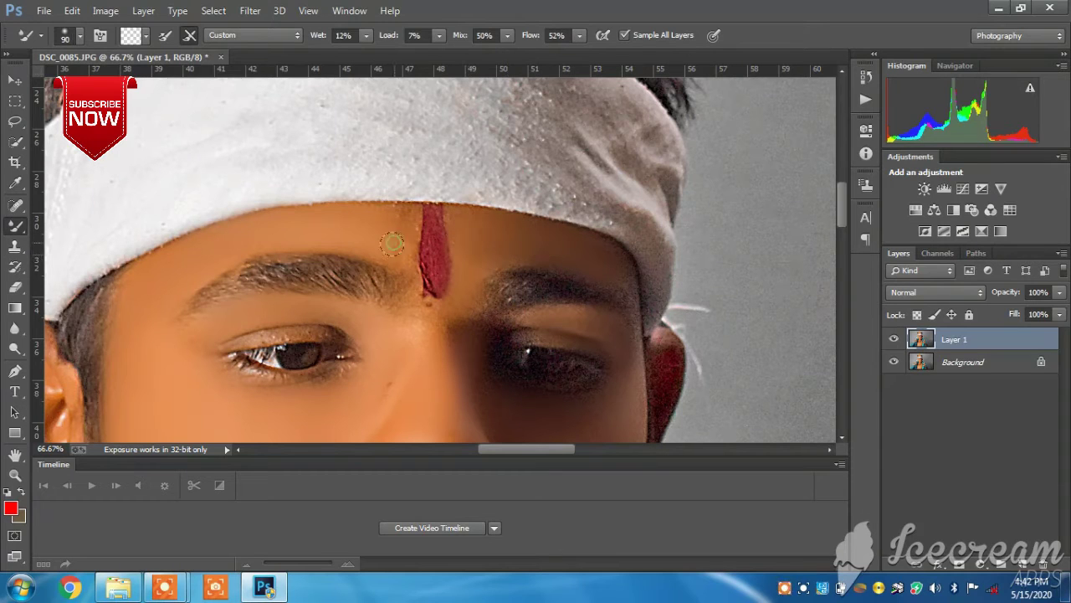
{"action": "scroll", "coordinate": [598, 241], "scroll_direction": "down", "scroll_amount": 2}
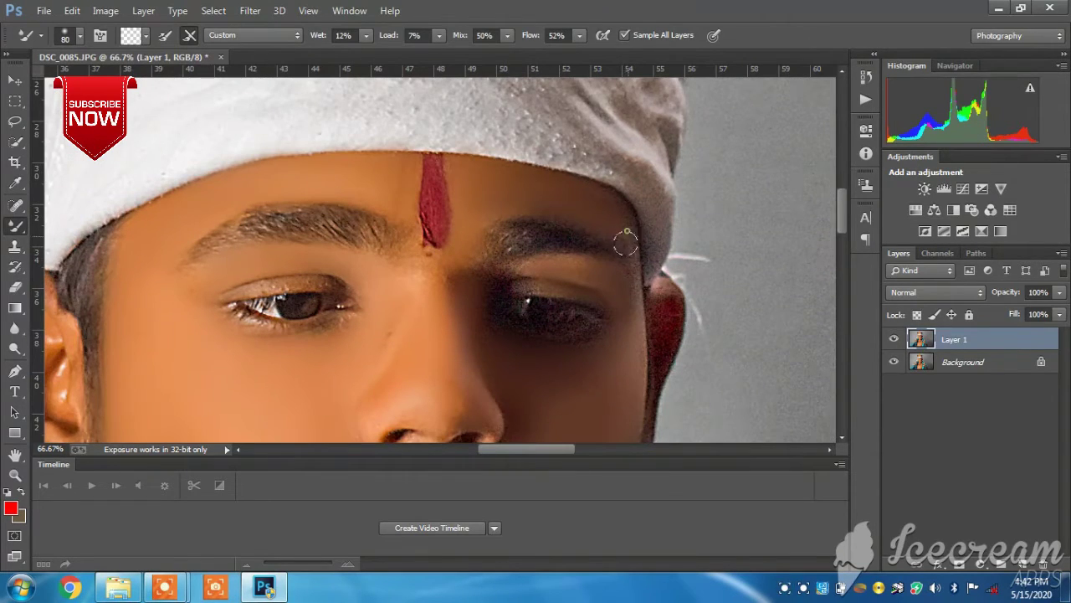
{"action": "mouse_move", "coordinate": [626, 243]}
{"action": "left_mouse_down"}
{"action": "mouse_move", "coordinate": [629, 299]}
{"action": "mouse_move", "coordinate": [569, 273]}
{"action": "mouse_move", "coordinate": [492, 290]}
{"action": "left_mouse_up"}
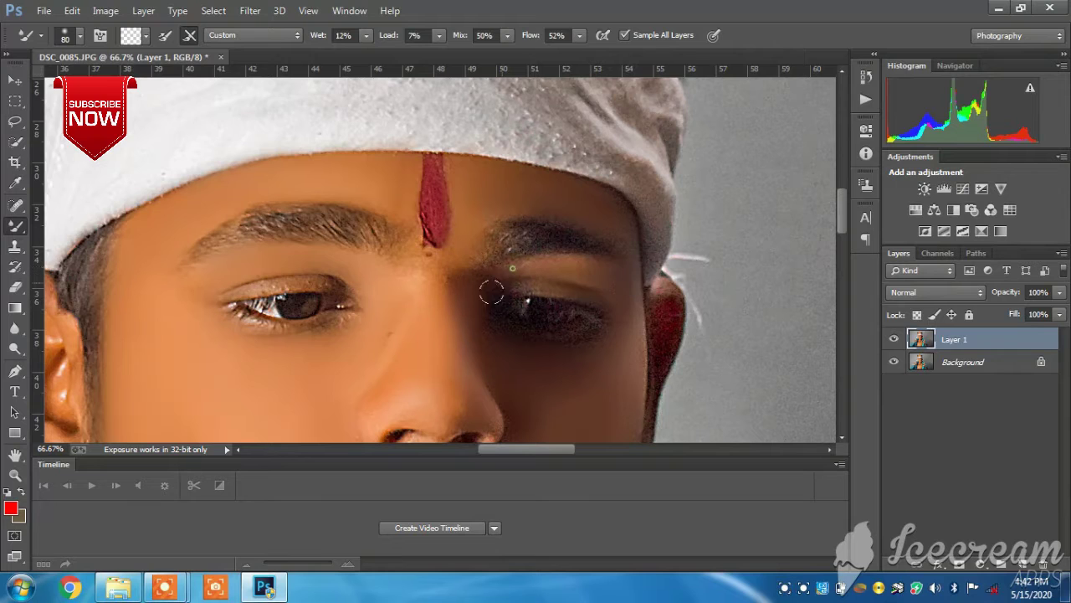
- Blend the right ear edge and jawline, and smooth the chin up to the mouth corners
{"action": "scroll", "coordinate": [667, 259], "scroll_direction": "down", "scroll_amount": 3}
{"action": "mouse_move", "coordinate": [661, 237]}
{"action": "left_mouse_down"}
{"action": "mouse_move", "coordinate": [627, 363]}
{"action": "mouse_move", "coordinate": [637, 414]}
{"action": "left_mouse_up"}
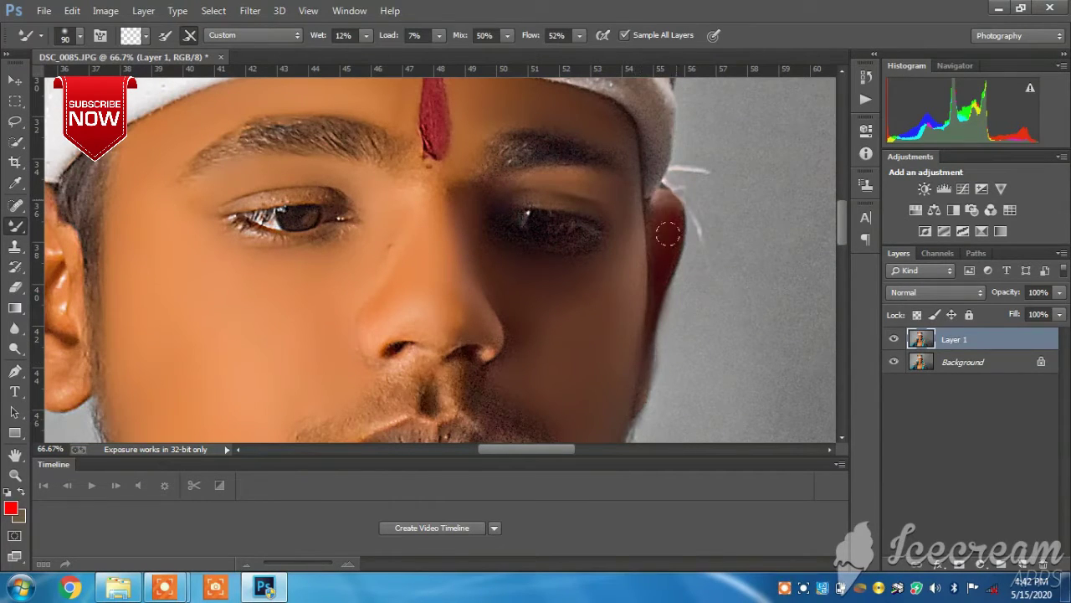
{"action": "scroll", "coordinate": [665, 226], "scroll_direction": "down", "scroll_amount": 3}
{"action": "scroll", "coordinate": [438, 227], "scroll_direction": "down", "scroll_amount": 3}
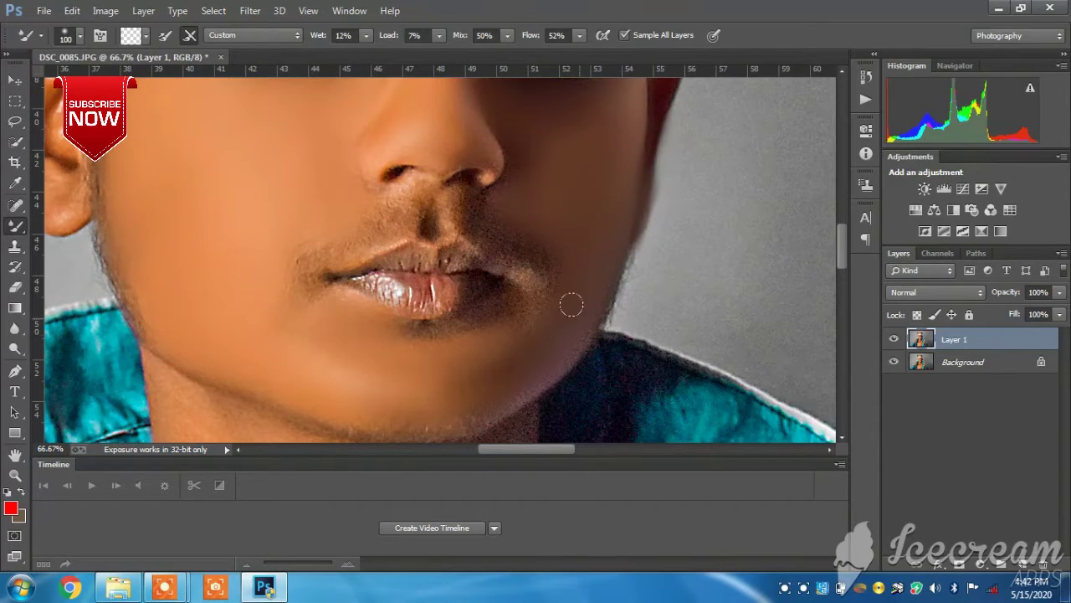
{"action": "left_click_drag", "start_coordinate": [572, 304], "coordinate": [545, 313]}
{"action": "left_click_drag", "start_coordinate": [497, 405], "coordinate": [431, 405]}
{"action": "left_click_drag", "start_coordinate": [499, 354], "coordinate": [430, 413]}
{"action": "left_click_drag", "start_coordinate": [502, 334], "coordinate": [554, 302]}
{"action": "key", "text": "ctrl+minus"}
{"action": "key", "text": "ctrl+minus"}
{"action": "key", "text": "ctrl+minus"}
{"action": "key", "text": "ctrl+minus"}
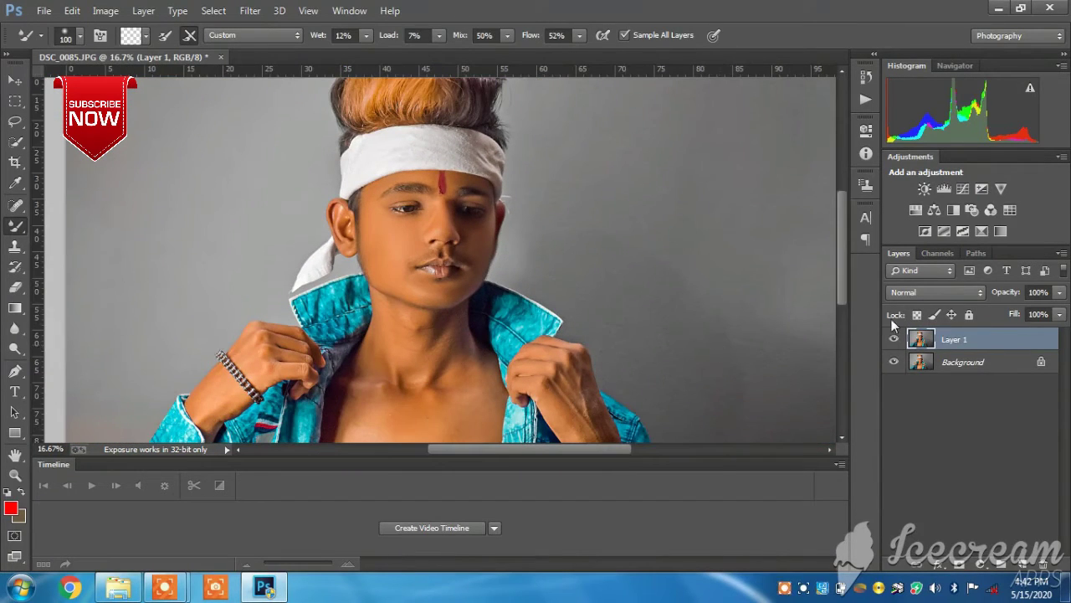
- Compare the smoothing, lower Layer 1 fill to 74% and merge it down into Background
{"action": "left_click", "coordinate": [895, 339]}
{"action": "left_click", "coordinate": [1059, 314]}
{"action": "left_click_drag", "start_coordinate": [1056, 333], "coordinate": [1041, 335]}
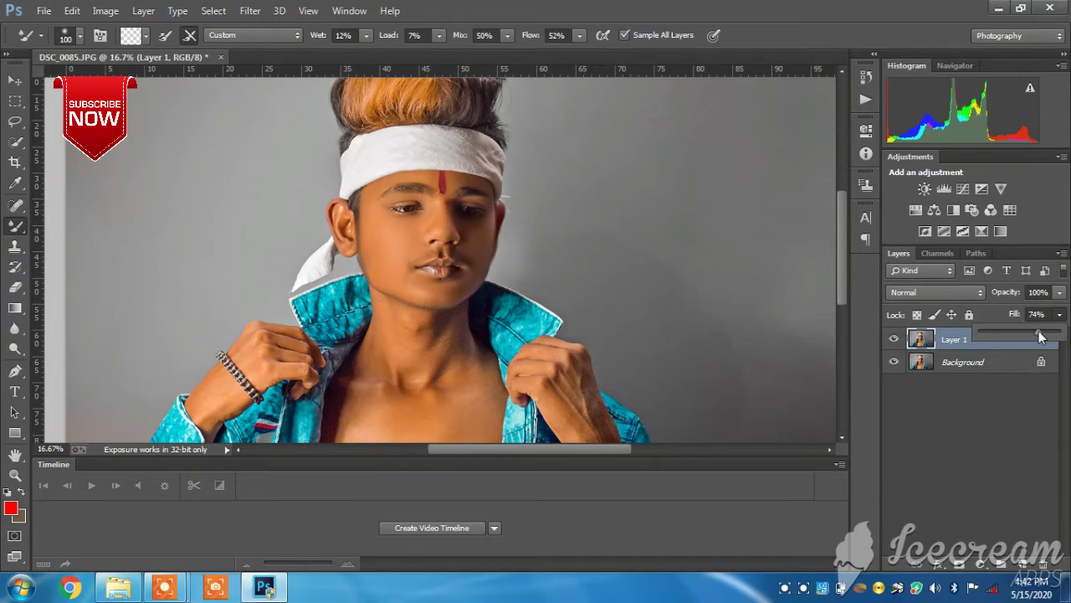
{"action": "right_click", "coordinate": [950, 339]}
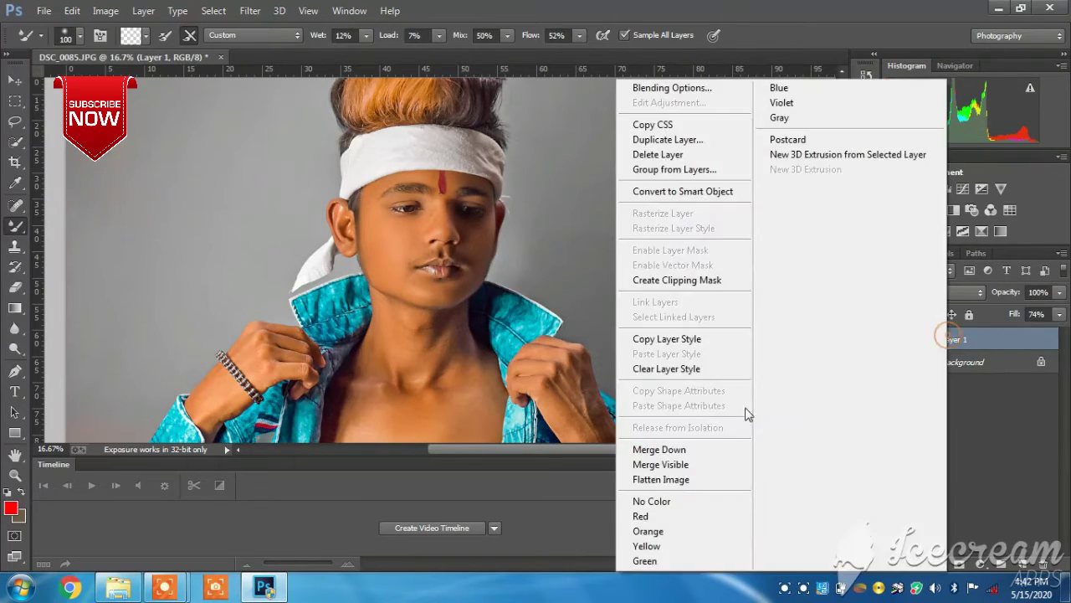
{"action": "left_click", "coordinate": [674, 446]}
{"action": "key", "text": "ctrl+minus"}
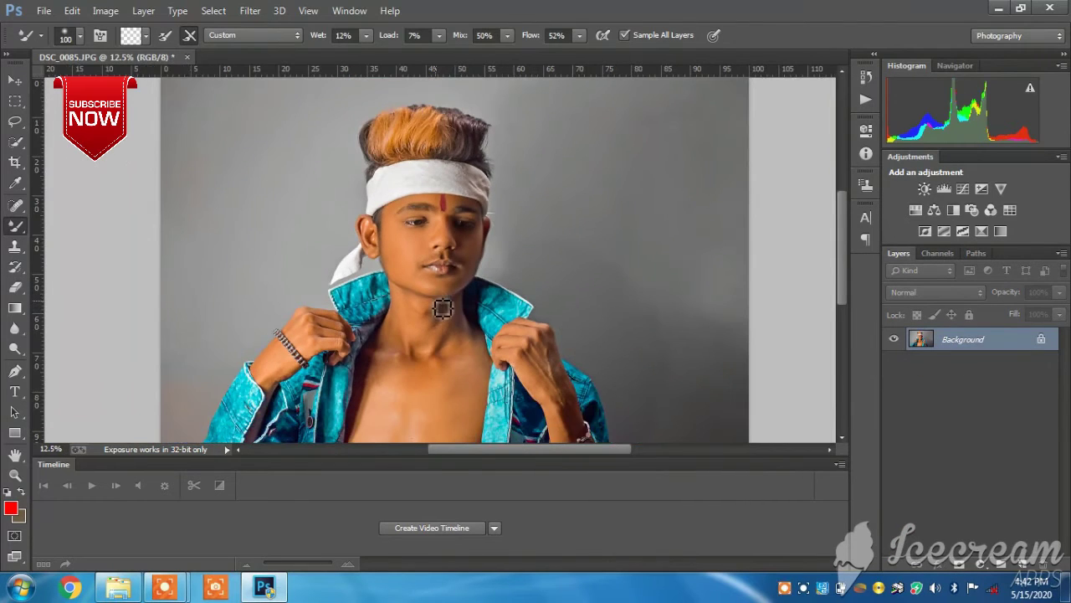
{"action": "left_click", "coordinate": [298, 12]}
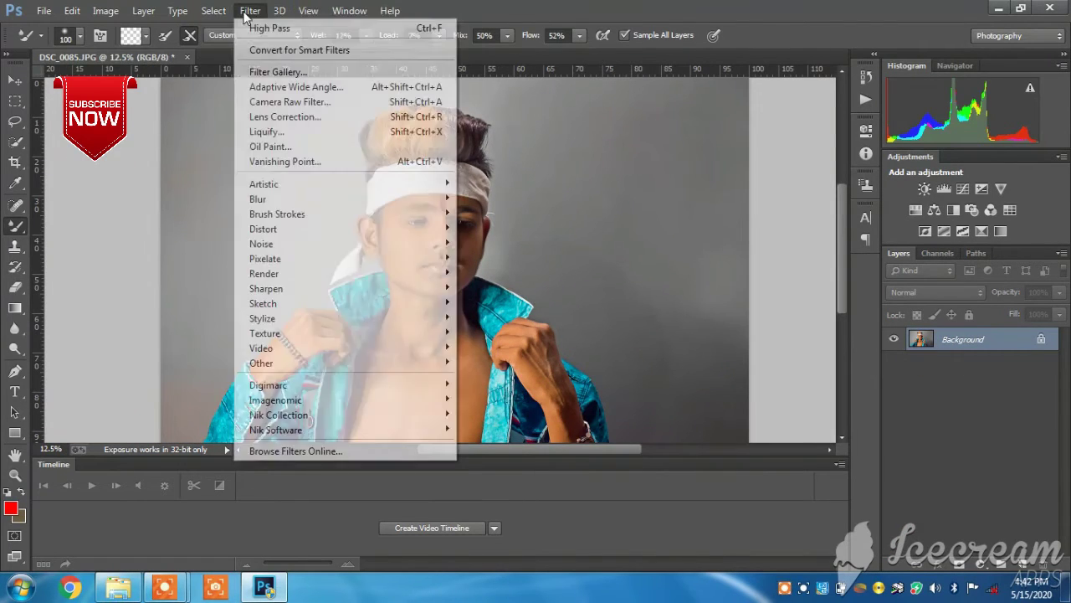
{"action": "mouse_move", "coordinate": [275, 400]}
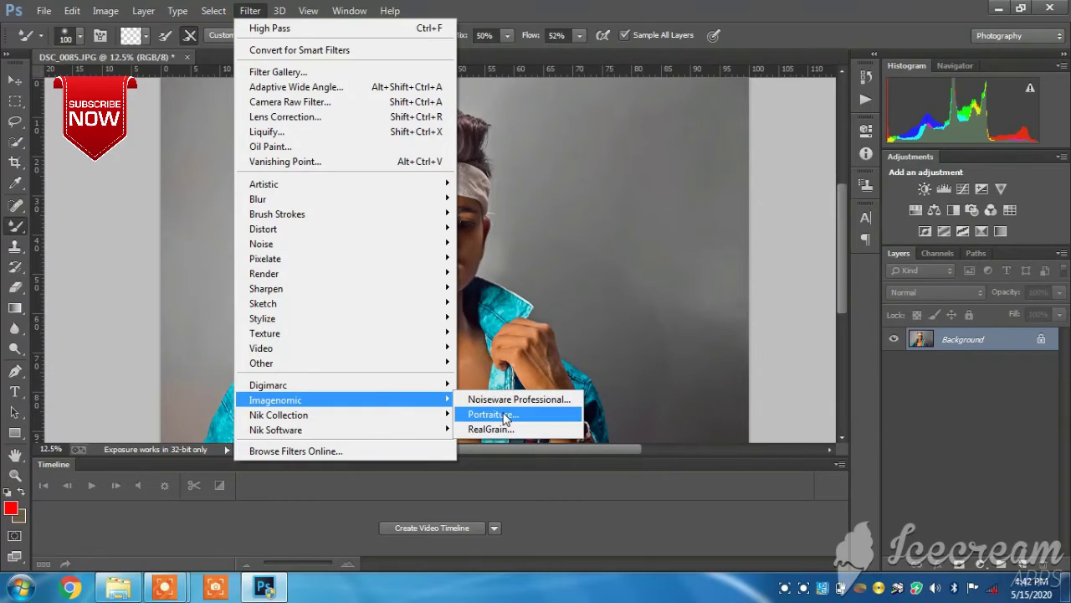
- Run Imagenomic Portraiture on the portrait using its Default preset
{"action": "left_click", "coordinate": [505, 414]}
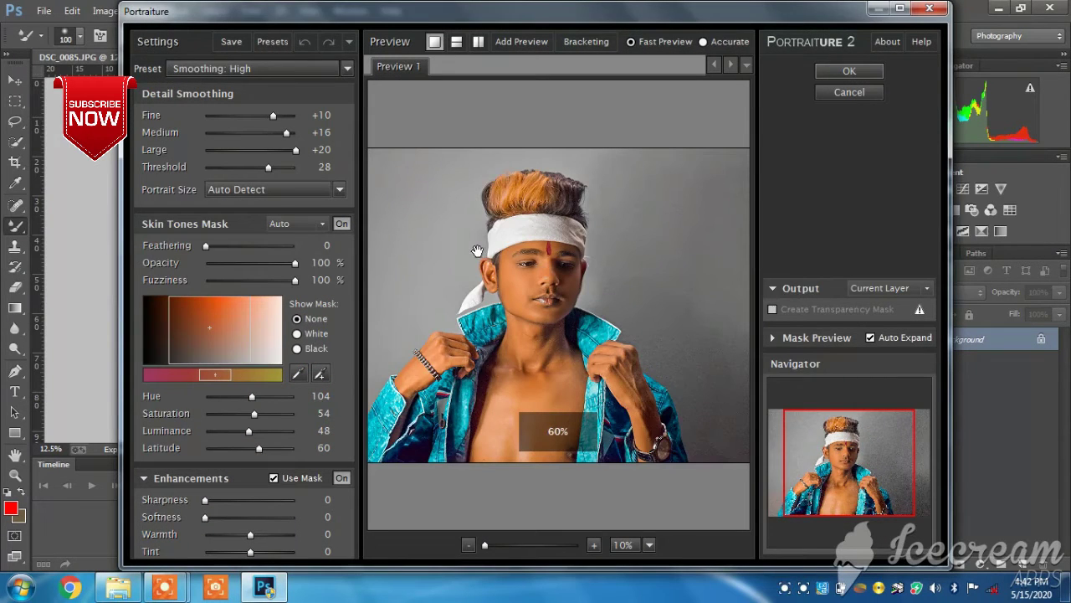
{"action": "left_click", "coordinate": [256, 74]}
{"action": "left_click", "coordinate": [252, 144]}
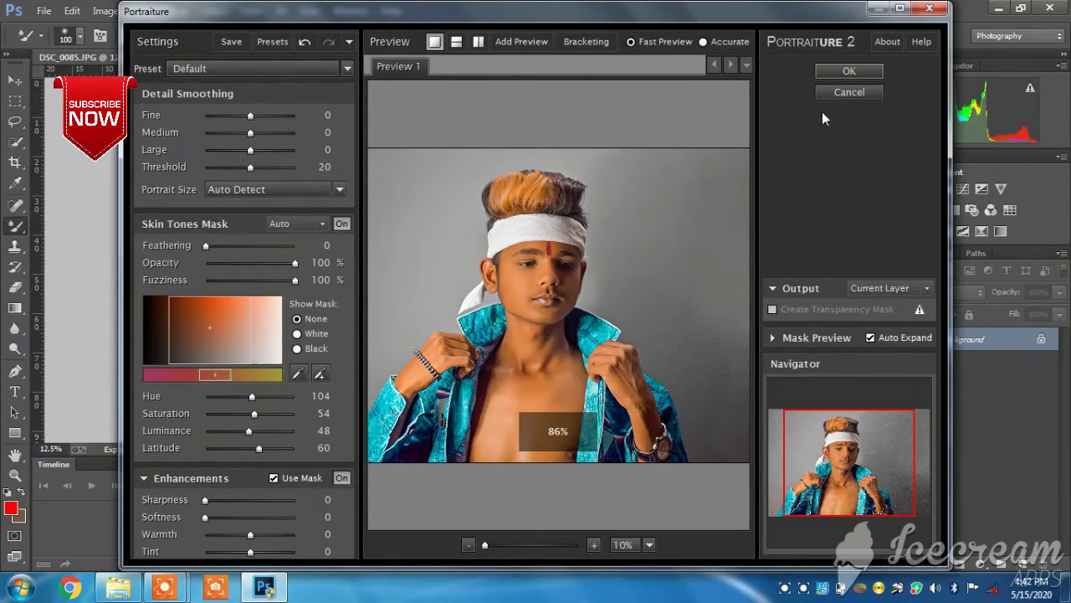
{"action": "left_click", "coordinate": [847, 72]}
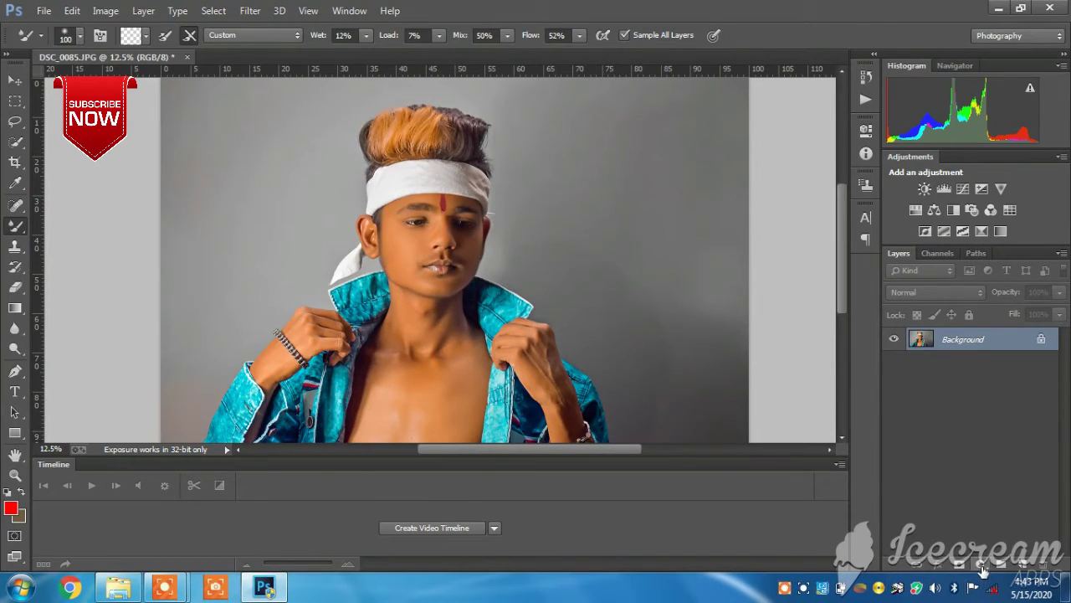
- Duplicate the image to a new layer and add a Selective Color layer with less cyan in Reds
{"action": "key", "text": "ctrl+j"}
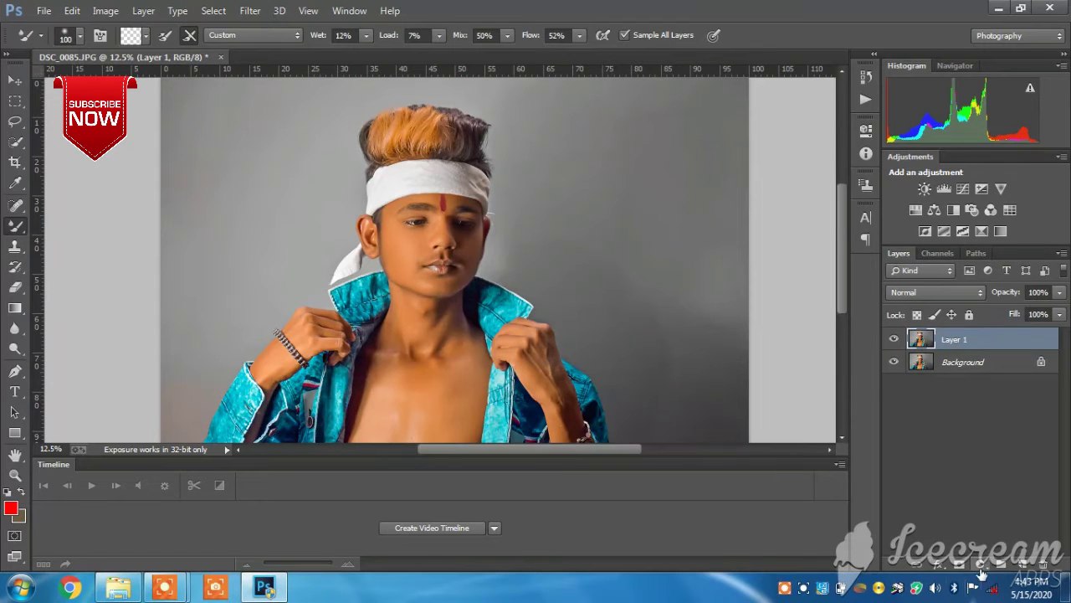
{"action": "left_click", "coordinate": [981, 569]}
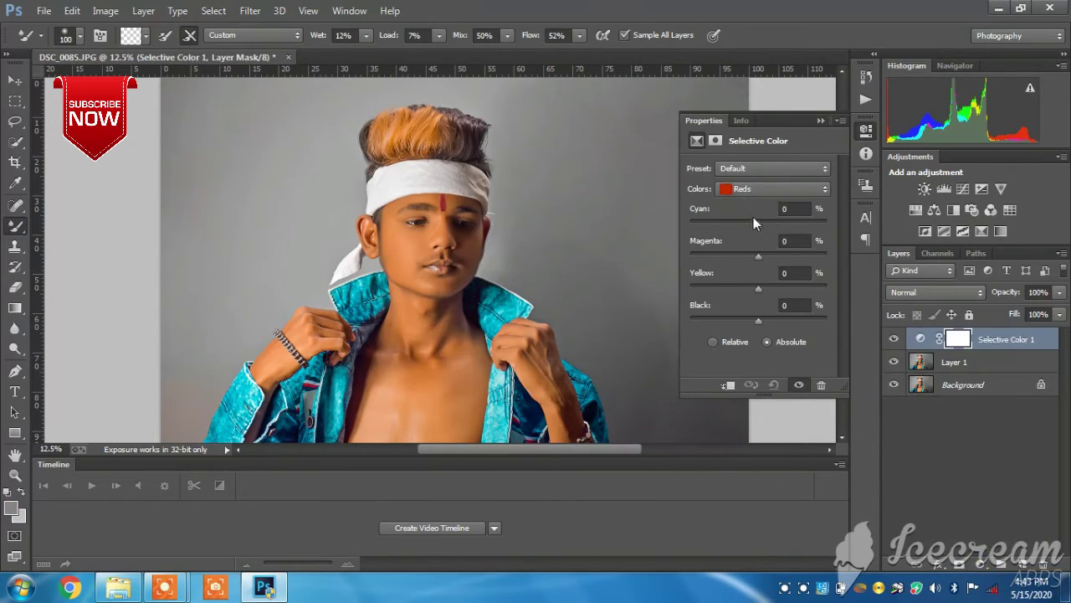
{"action": "mouse_move", "coordinate": [756, 221]}
{"action": "left_mouse_down"}
{"action": "mouse_move", "coordinate": [739, 221]}
{"action": "mouse_move", "coordinate": [756, 221]}
{"action": "mouse_move", "coordinate": [803, 257]}
{"action": "mouse_move", "coordinate": [767, 262]}
{"action": "mouse_move", "coordinate": [759, 286]}
{"action": "mouse_move", "coordinate": [717, 316]}
{"action": "mouse_move", "coordinate": [752, 323]}
{"action": "left_mouse_up"}
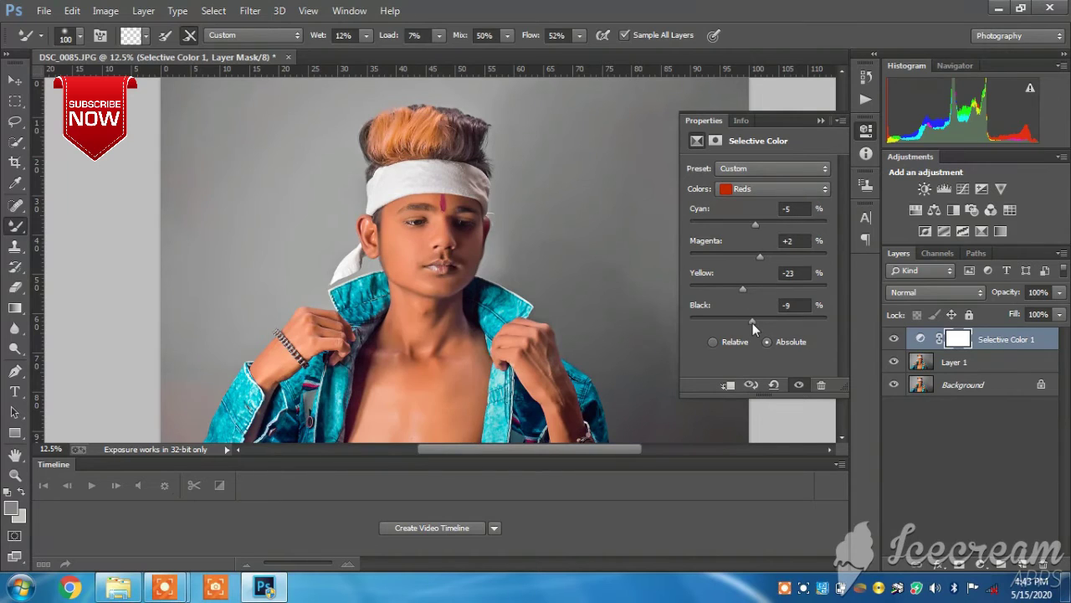
- Cut magenta and raise black in Yellows; set Magentas to Magenta -37, Yellow -89, Black -71
{"action": "left_click", "coordinate": [767, 190]}
{"action": "left_click", "coordinate": [766, 206]}
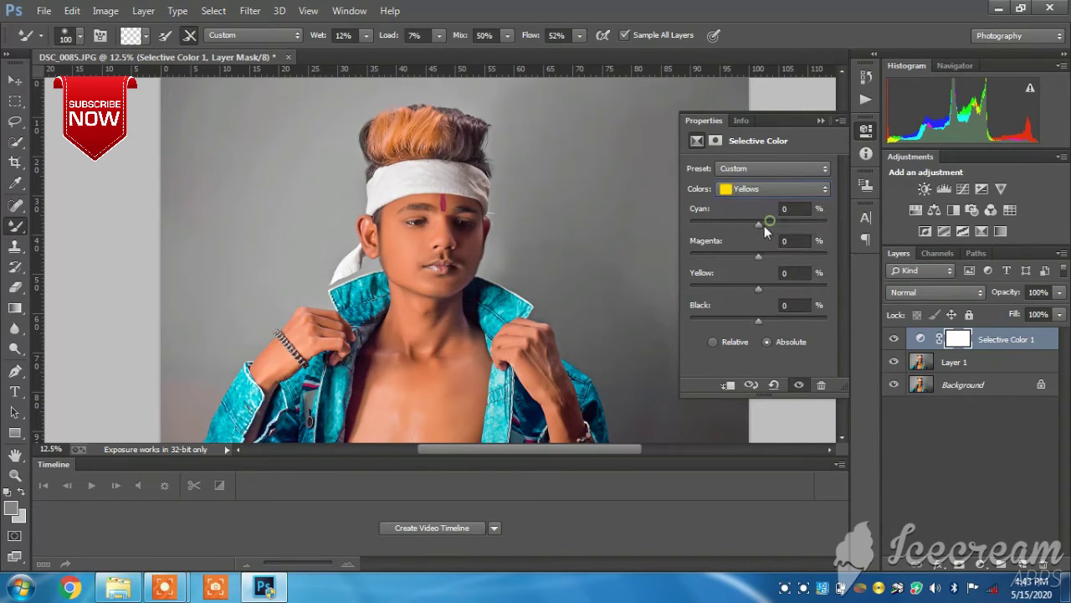
{"action": "mouse_move", "coordinate": [759, 255]}
{"action": "left_mouse_down"}
{"action": "mouse_move", "coordinate": [719, 257]}
{"action": "mouse_move", "coordinate": [760, 260]}
{"action": "mouse_move", "coordinate": [739, 286]}
{"action": "mouse_move", "coordinate": [761, 321]}
{"action": "left_mouse_up"}
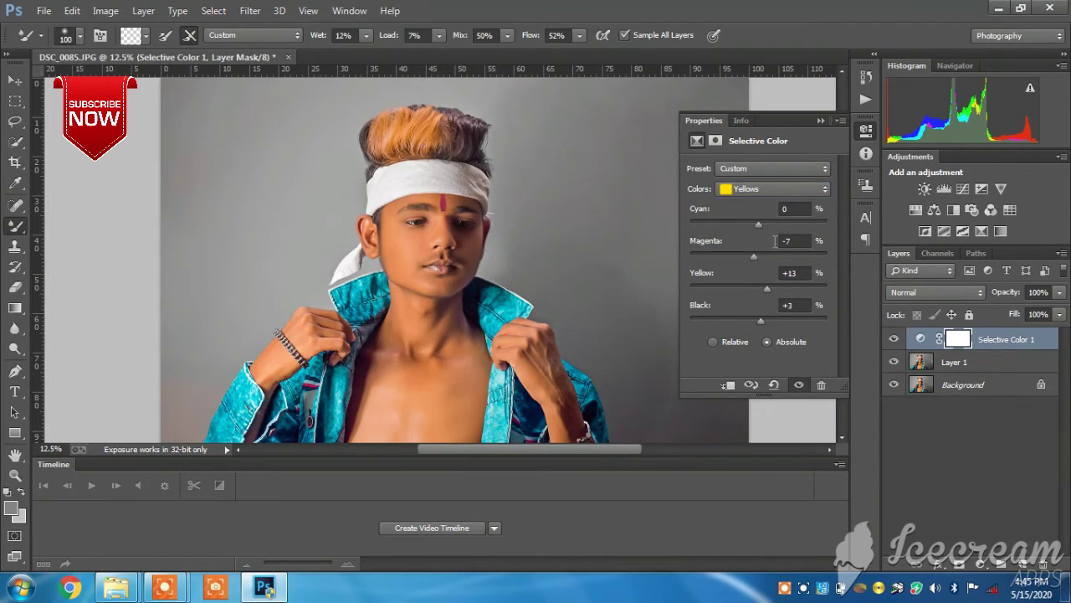
{"action": "mouse_move", "coordinate": [763, 322]}
{"action": "left_mouse_down"}
{"action": "mouse_move", "coordinate": [745, 321]}
{"action": "mouse_move", "coordinate": [762, 321]}
{"action": "left_mouse_up"}
{"action": "left_click", "coordinate": [757, 189]}
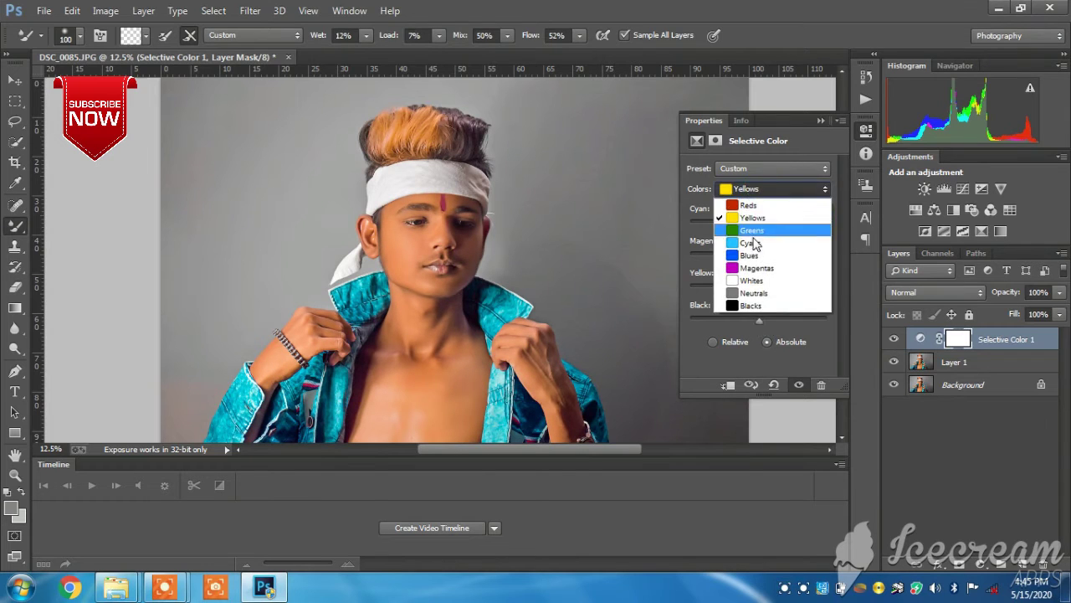
{"action": "left_click", "coordinate": [753, 271]}
{"action": "left_click_drag", "start_coordinate": [759, 257], "coordinate": [703, 262]}
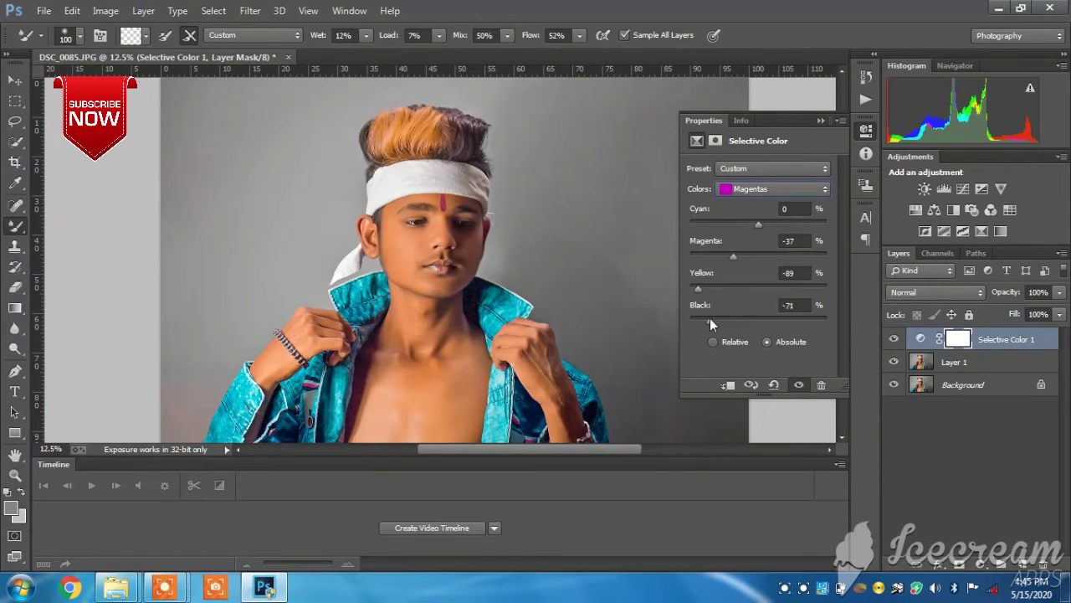
- Warm the Selective Color Whites with more yellow and fine-tune their magenta and black
{"action": "left_click", "coordinate": [761, 189]}
{"action": "left_click", "coordinate": [756, 282]}
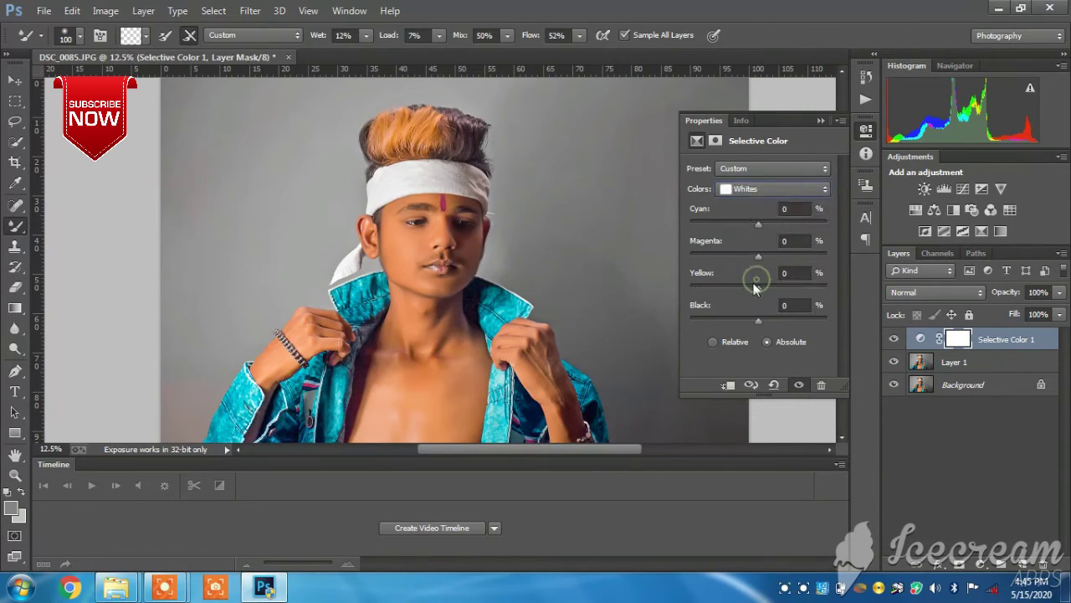
{"action": "mouse_move", "coordinate": [723, 287]}
{"action": "left_mouse_down"}
{"action": "mouse_move", "coordinate": [808, 298]}
{"action": "mouse_move", "coordinate": [768, 305]}
{"action": "left_mouse_up"}
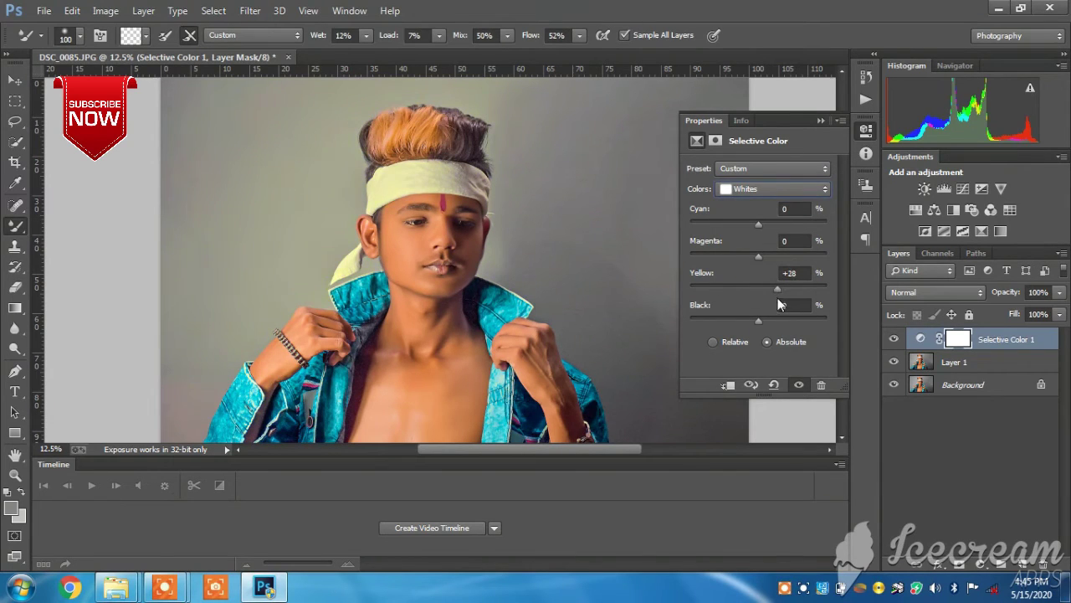
{"action": "mouse_move", "coordinate": [756, 255]}
{"action": "left_mouse_down"}
{"action": "mouse_move", "coordinate": [786, 263]}
{"action": "mouse_move", "coordinate": [753, 262]}
{"action": "left_mouse_up"}
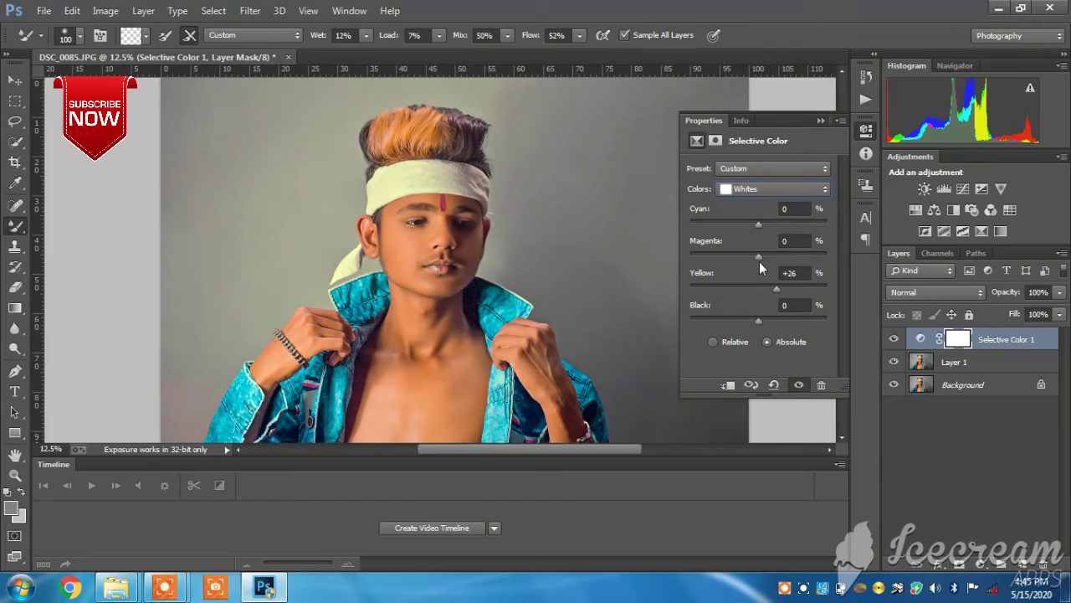
{"action": "mouse_move", "coordinate": [768, 320]}
{"action": "left_mouse_down"}
{"action": "mouse_move", "coordinate": [750, 319]}
{"action": "mouse_move", "coordinate": [761, 319]}
{"action": "left_mouse_up"}
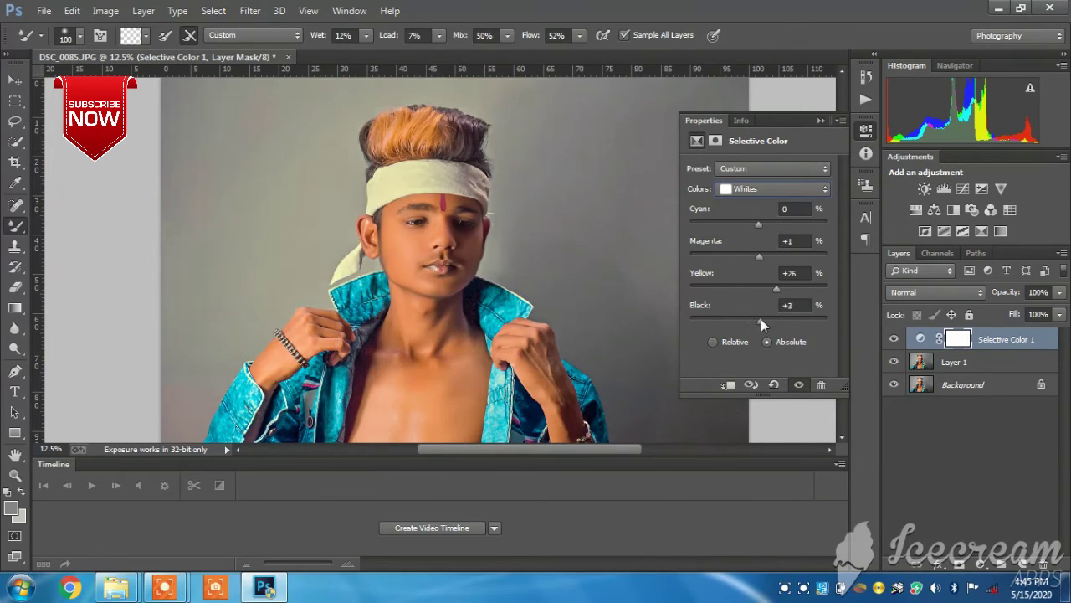
- Adjust Neutrals' magenta, black and cyan, then set Blacks to Cyan +6, Magenta +2, Black +2
{"action": "left_click", "coordinate": [761, 187]}
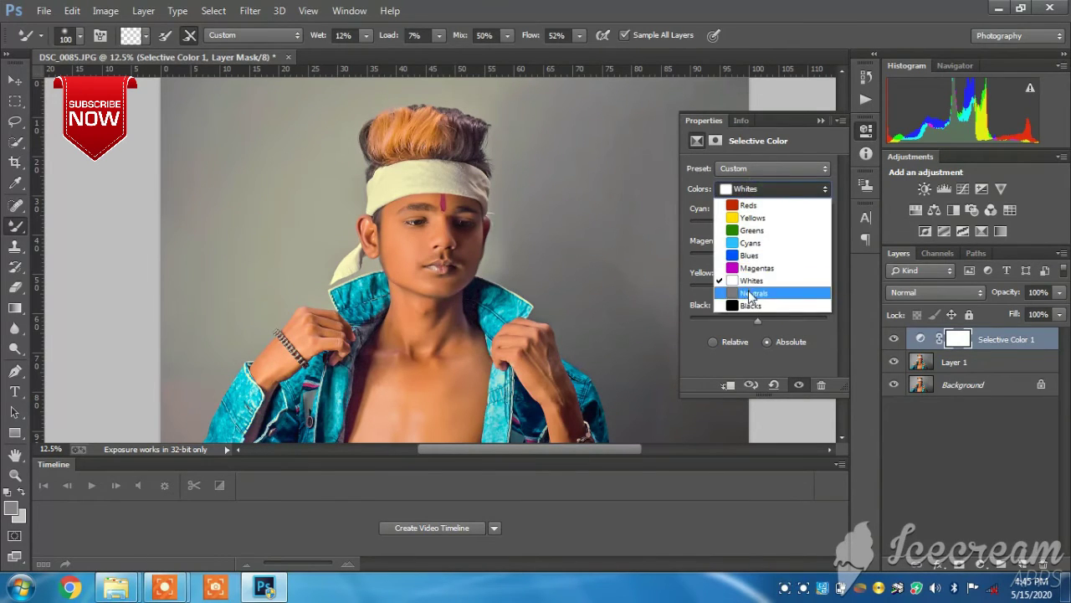
{"action": "left_click", "coordinate": [756, 287]}
{"action": "mouse_move", "coordinate": [758, 256]}
{"action": "left_mouse_down"}
{"action": "mouse_move", "coordinate": [734, 253]}
{"action": "mouse_move", "coordinate": [766, 255]}
{"action": "mouse_move", "coordinate": [753, 290]}
{"action": "left_mouse_up"}
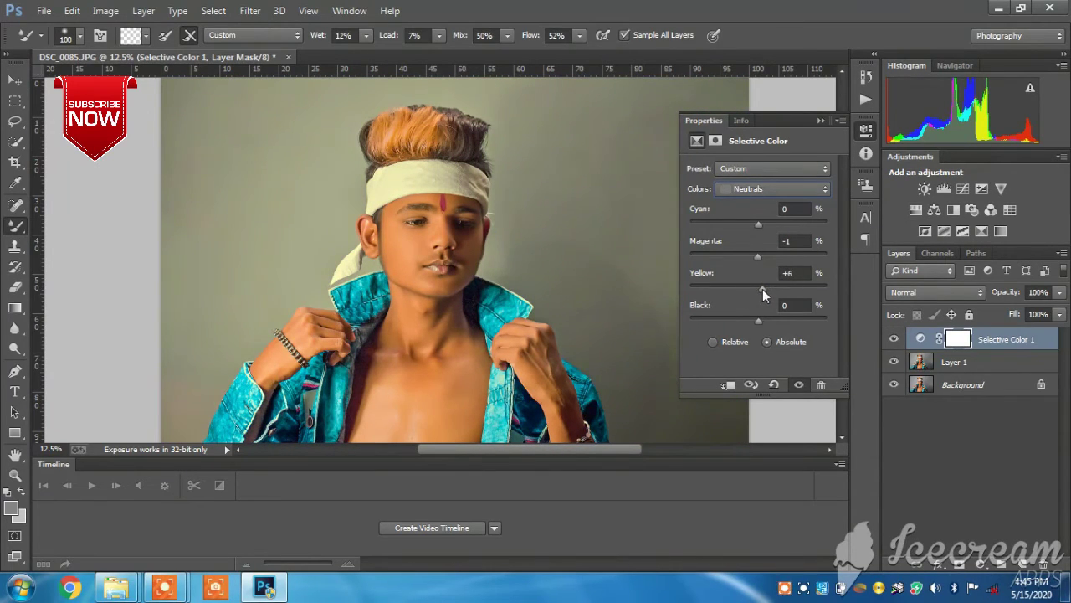
{"action": "left_click_drag", "start_coordinate": [758, 320], "coordinate": [761, 320]}
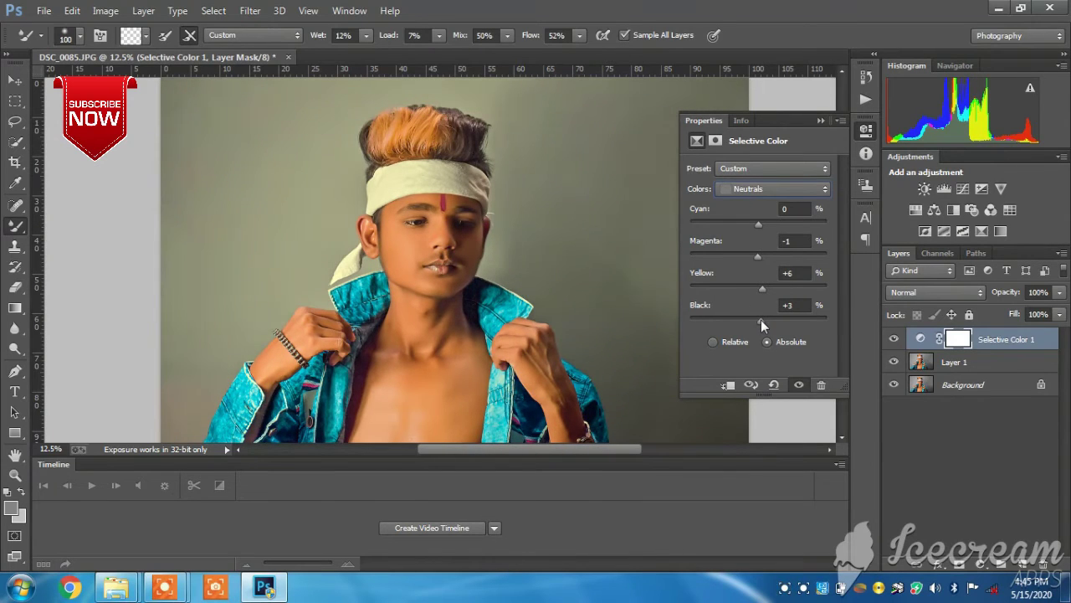
{"action": "left_click_drag", "start_coordinate": [761, 223], "coordinate": [756, 222]}
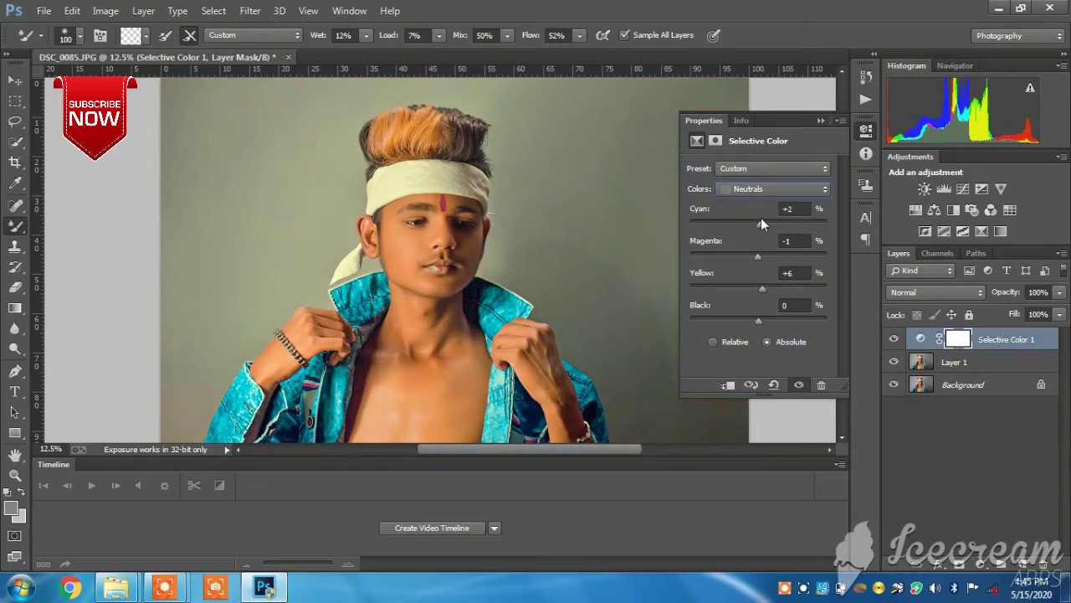
{"action": "left_click", "coordinate": [760, 189]}
{"action": "left_click", "coordinate": [749, 309]}
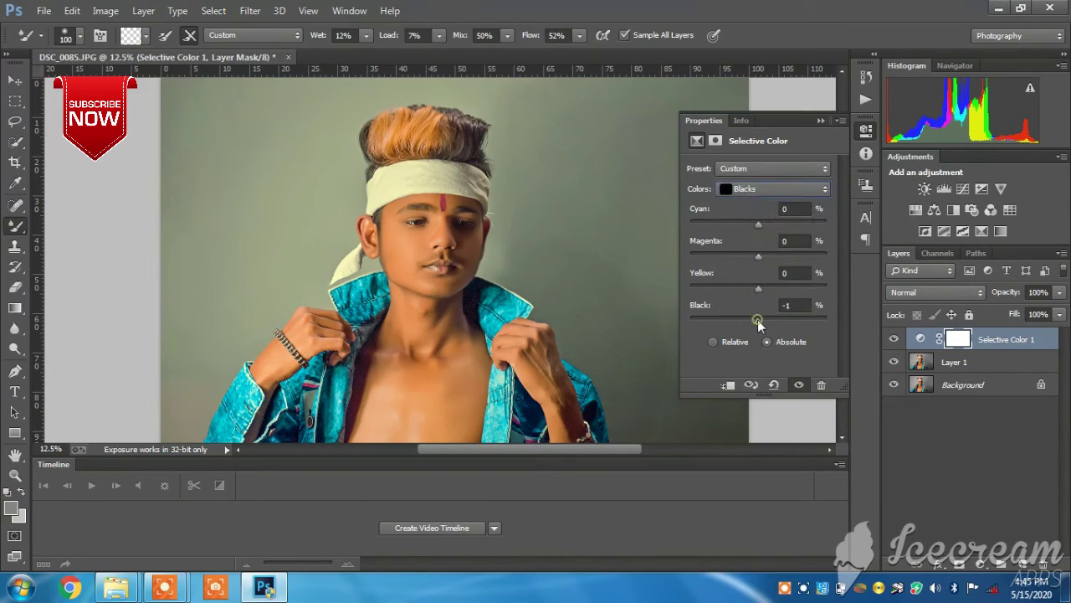
{"action": "mouse_move", "coordinate": [759, 319]}
{"action": "left_mouse_down"}
{"action": "mouse_move", "coordinate": [747, 289]}
{"action": "mouse_move", "coordinate": [760, 252]}
{"action": "left_mouse_up"}
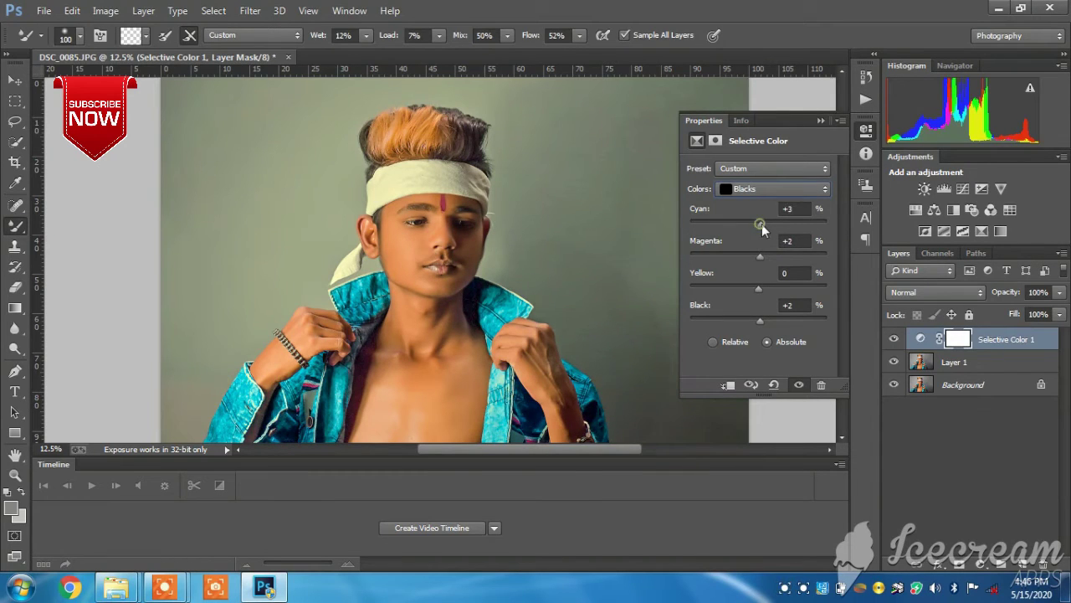
- Flatten the Selective Color layer and Layer 1 into a single Background layer
{"action": "left_click", "coordinate": [820, 120]}
{"action": "right_click", "coordinate": [1018, 361]}
{"action": "left_click", "coordinate": [773, 461]}
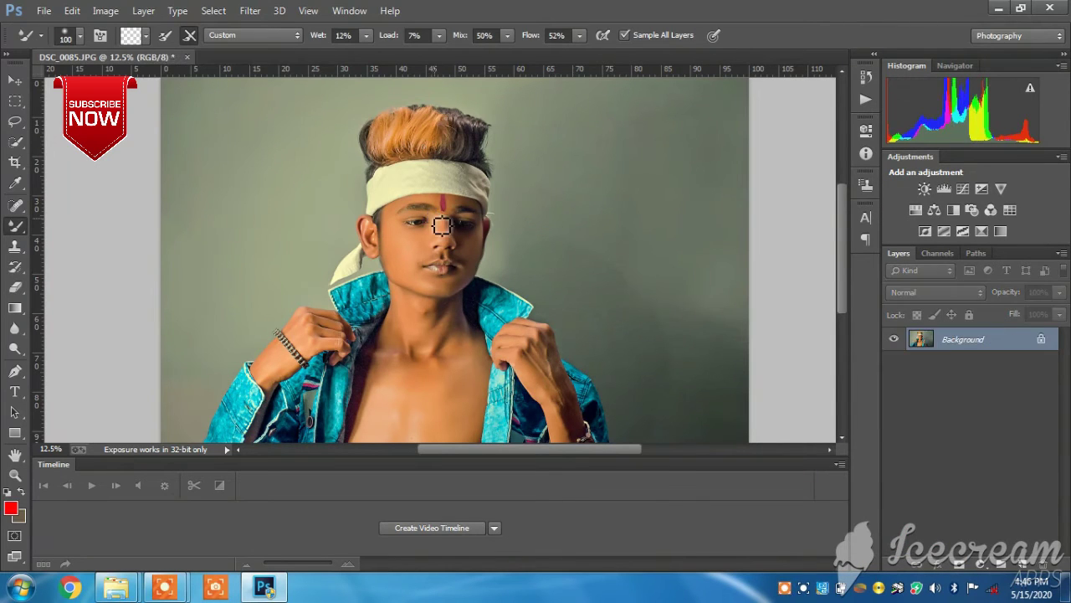
{"action": "scroll", "coordinate": [434, 218], "scroll_direction": "down", "scroll_amount": 2}
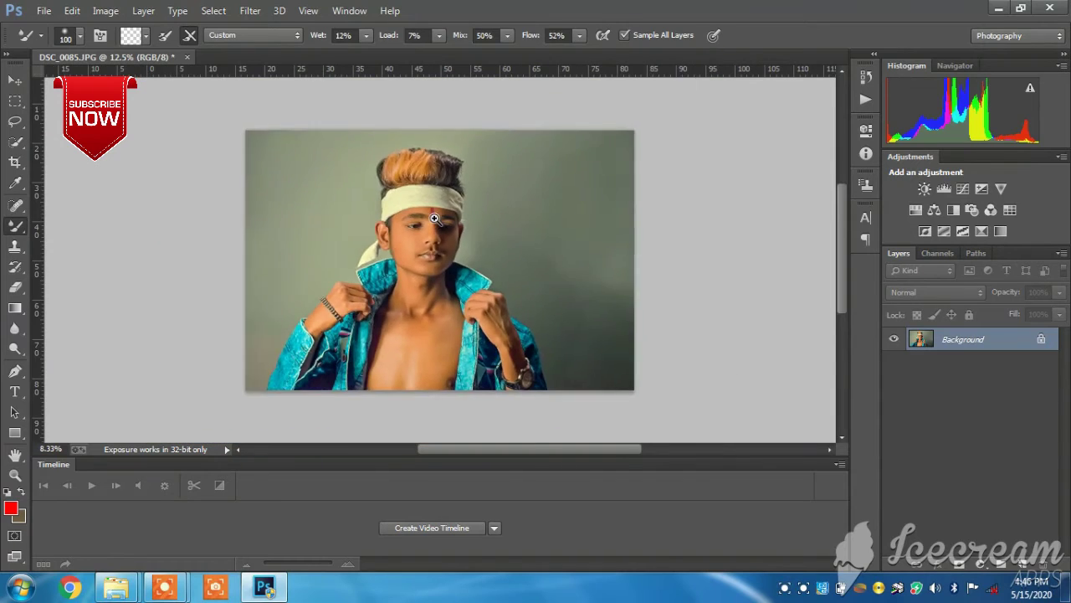
{"action": "scroll", "coordinate": [435, 218], "scroll_direction": "up", "scroll_amount": 3}
{"action": "scroll", "coordinate": [434, 219], "scroll_direction": "down", "scroll_amount": 1}
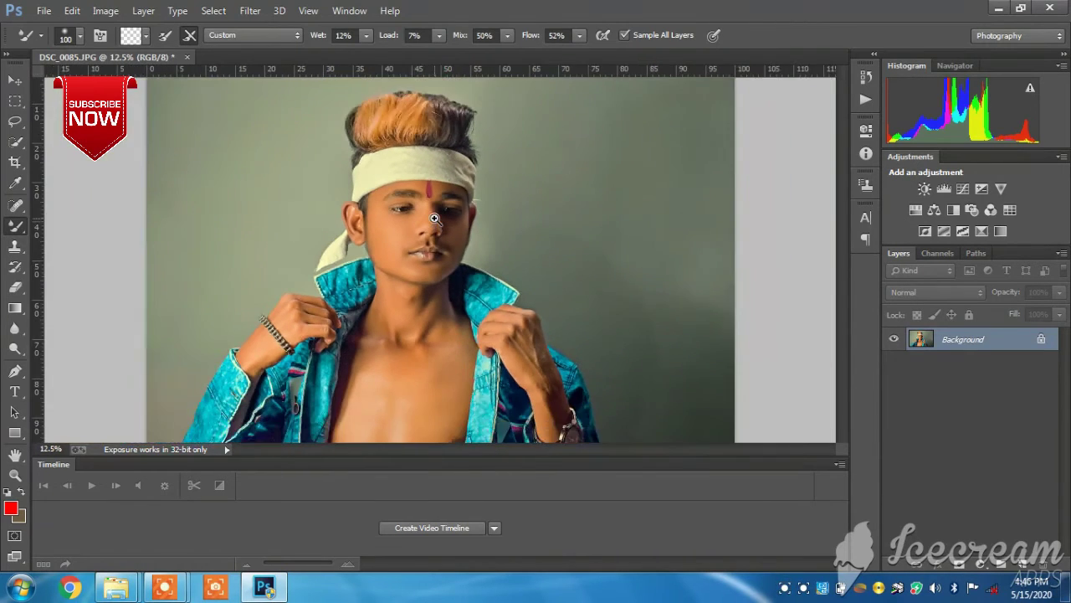
{"action": "scroll", "coordinate": [435, 219], "scroll_direction": "up", "scroll_amount": 1}
{"action": "scroll", "coordinate": [435, 219], "scroll_direction": "down", "scroll_amount": 1}
{"action": "scroll", "coordinate": [434, 219], "scroll_direction": "down", "scroll_amount": 1}
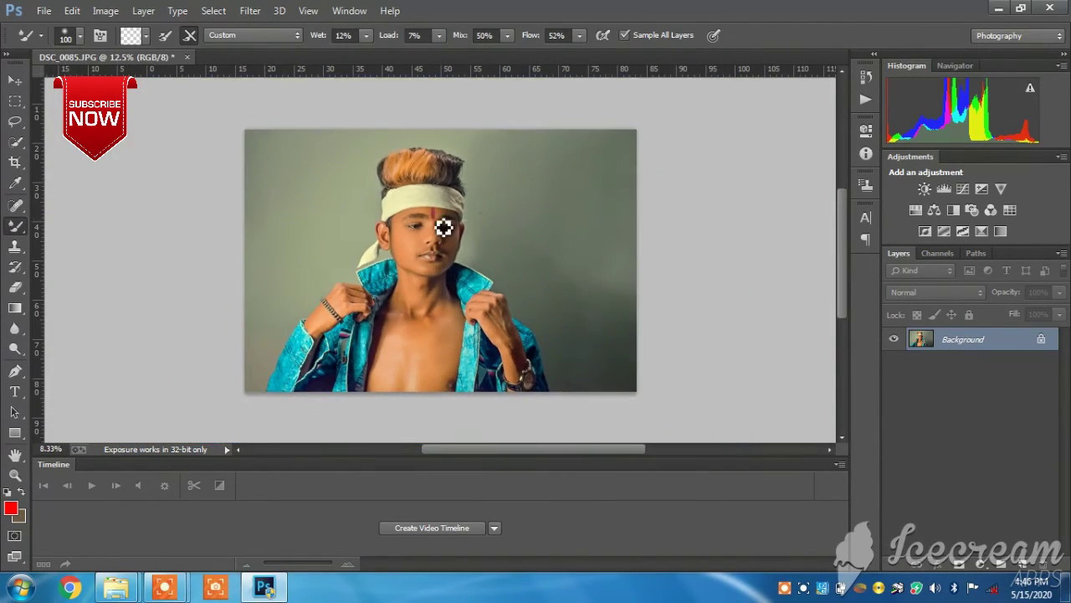
- Place the lens-flare PNG from Local Disk (D:) into the portrait as a linked layer
{"action": "left_click", "coordinate": [48, 11]}
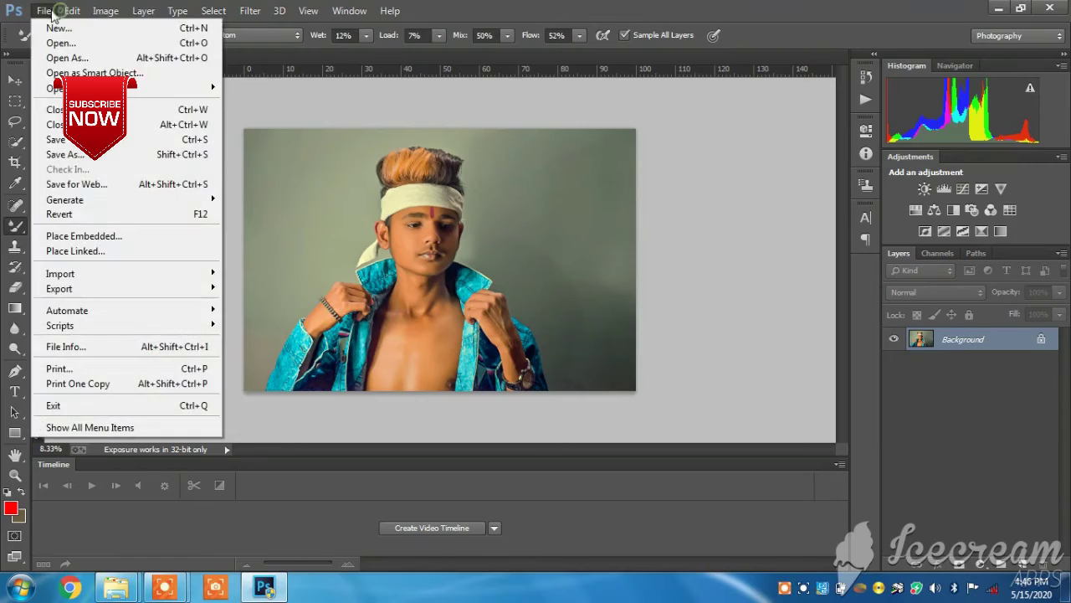
{"action": "left_click", "coordinate": [84, 251]}
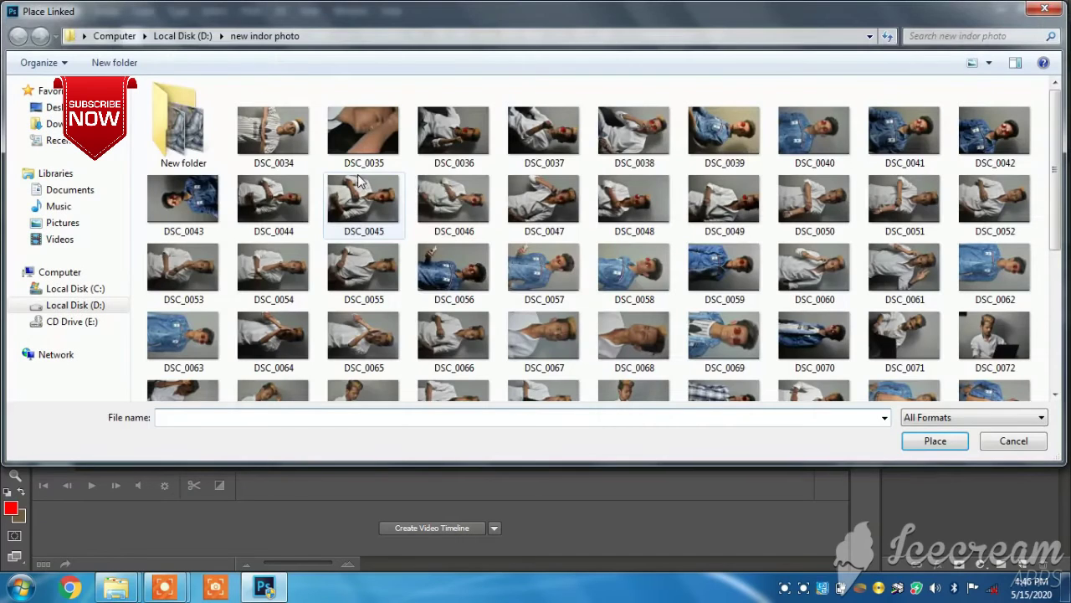
{"action": "left_click", "coordinate": [360, 182]}
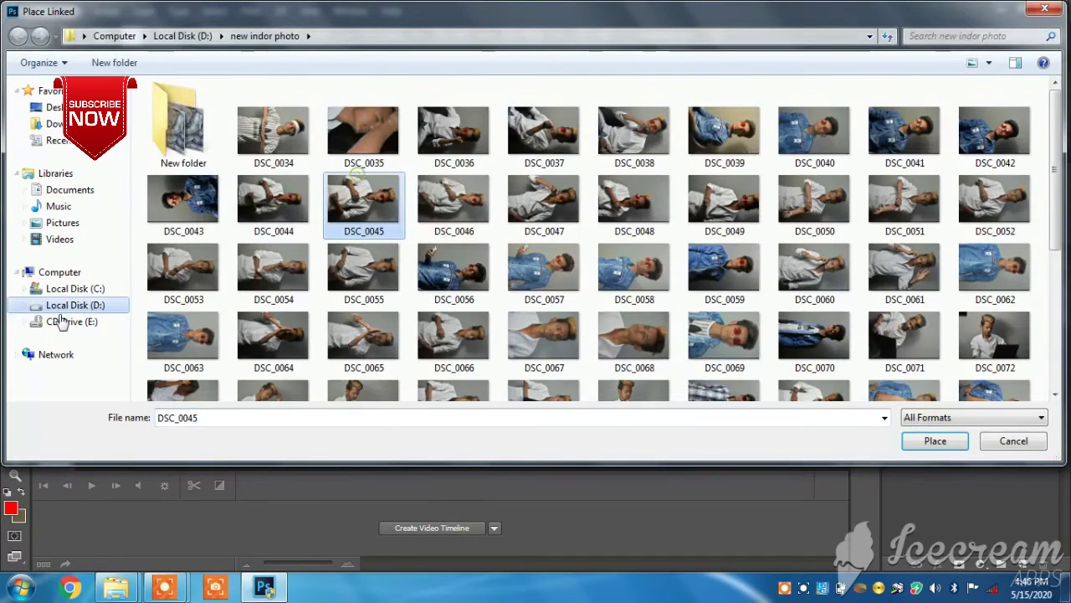
{"action": "left_click", "coordinate": [80, 306]}
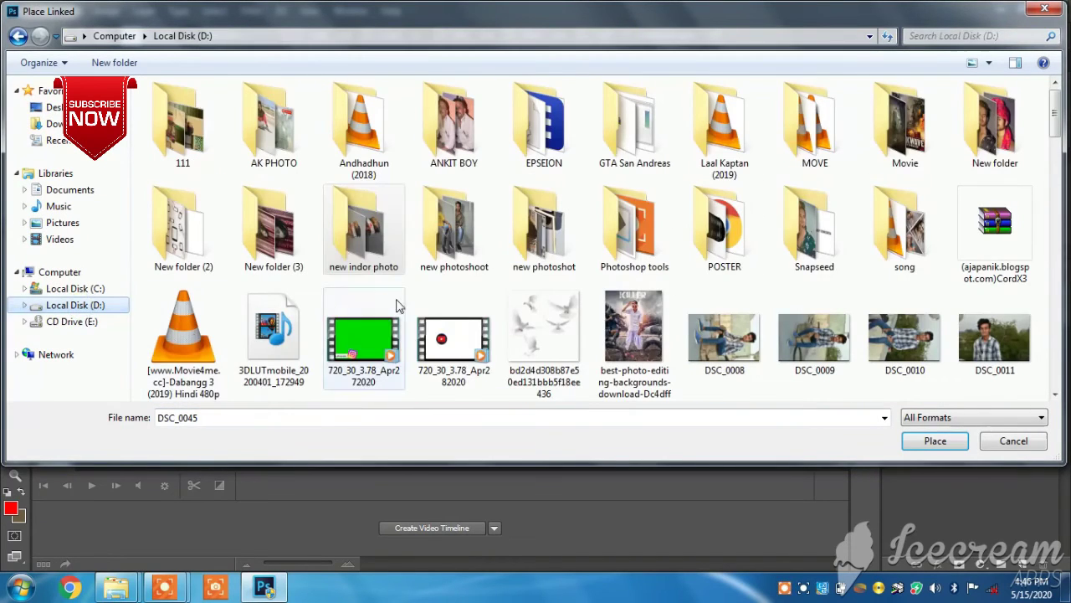
{"action": "double_click", "coordinate": [200, 251]}
{"action": "left_click", "coordinate": [634, 138]}
{"action": "double_click", "coordinate": [902, 244]}
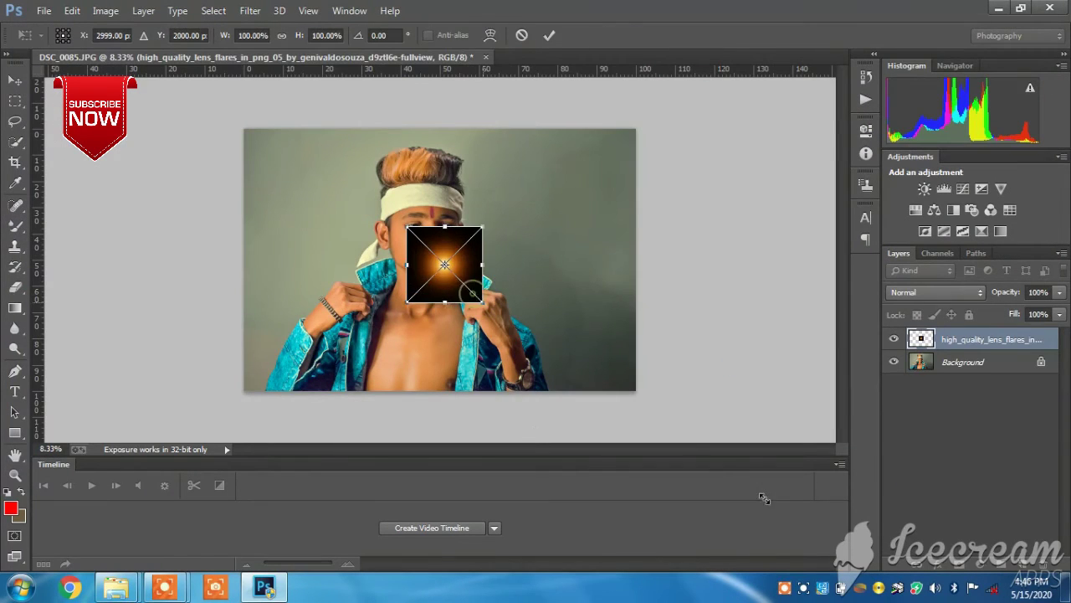
- Enlarge the flare to about 545%, move it top-right, and tilt it across the photo
{"action": "left_click_drag", "start_coordinate": [473, 293], "coordinate": [770, 406]}
{"action": "mouse_move", "coordinate": [715, 366]}
{"action": "left_mouse_down"}
{"action": "mouse_move", "coordinate": [756, 211]}
{"action": "mouse_move", "coordinate": [758, 118]}
{"action": "left_mouse_up"}
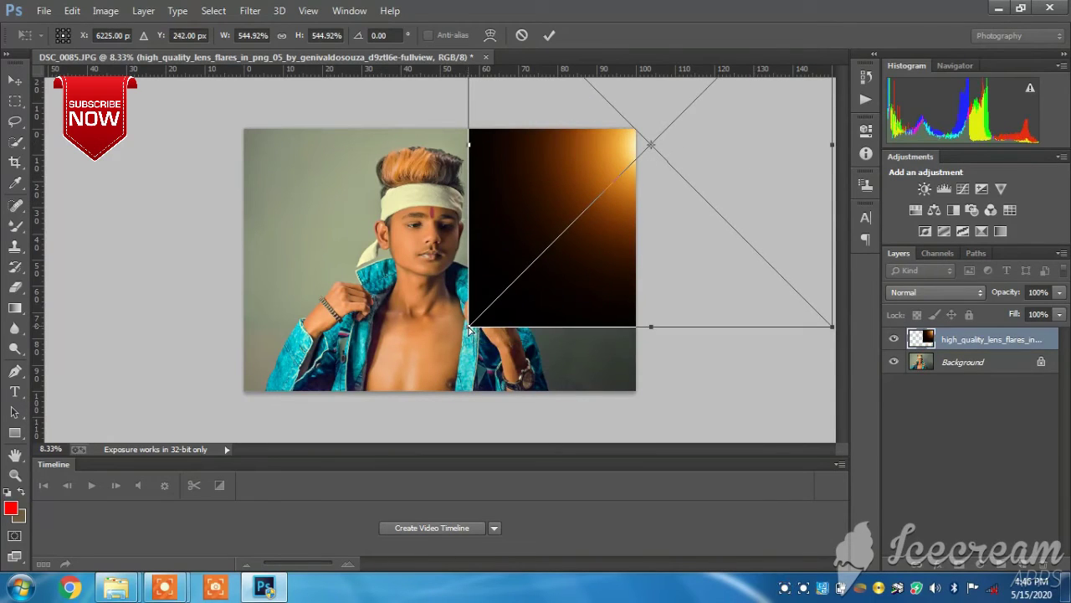
{"action": "left_click_drag", "start_coordinate": [470, 331], "coordinate": [332, 484]}
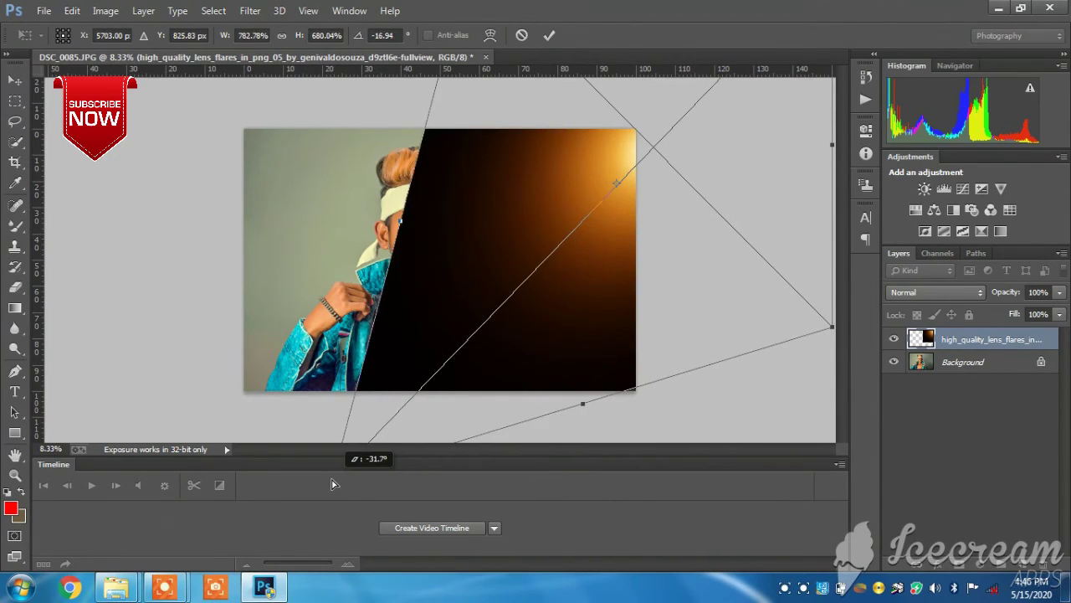
{"action": "mouse_move", "coordinate": [333, 483]}
{"action": "left_mouse_down"}
{"action": "mouse_move", "coordinate": [388, 394]}
{"action": "mouse_move", "coordinate": [372, 399]}
{"action": "left_mouse_up"}
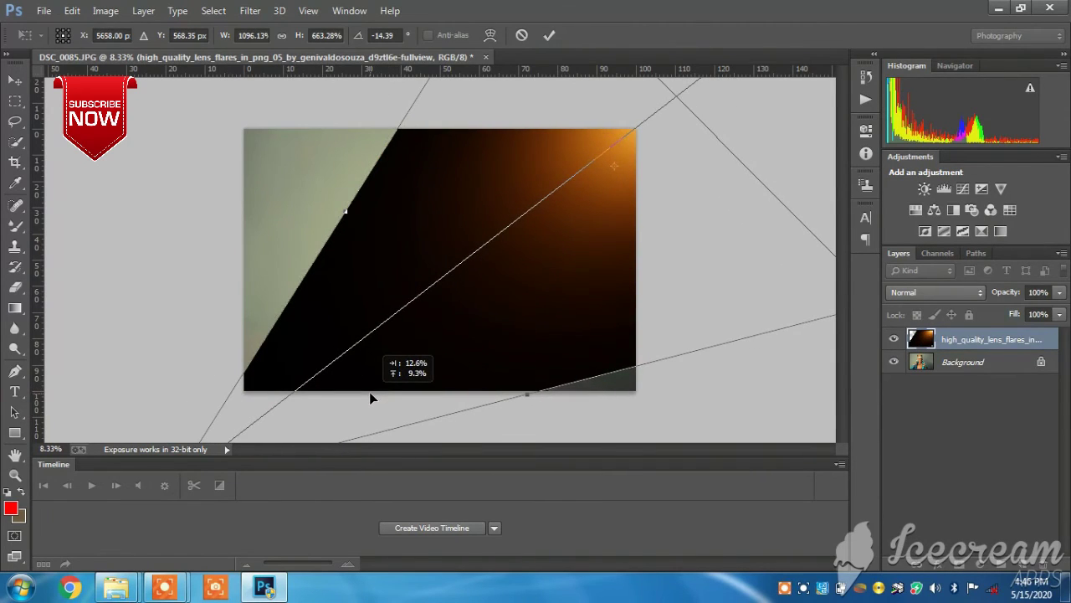
- Commit the flare transform, blend it in Screen mode, and nudge the glow toward the top-right
{"action": "left_click", "coordinate": [549, 35]}
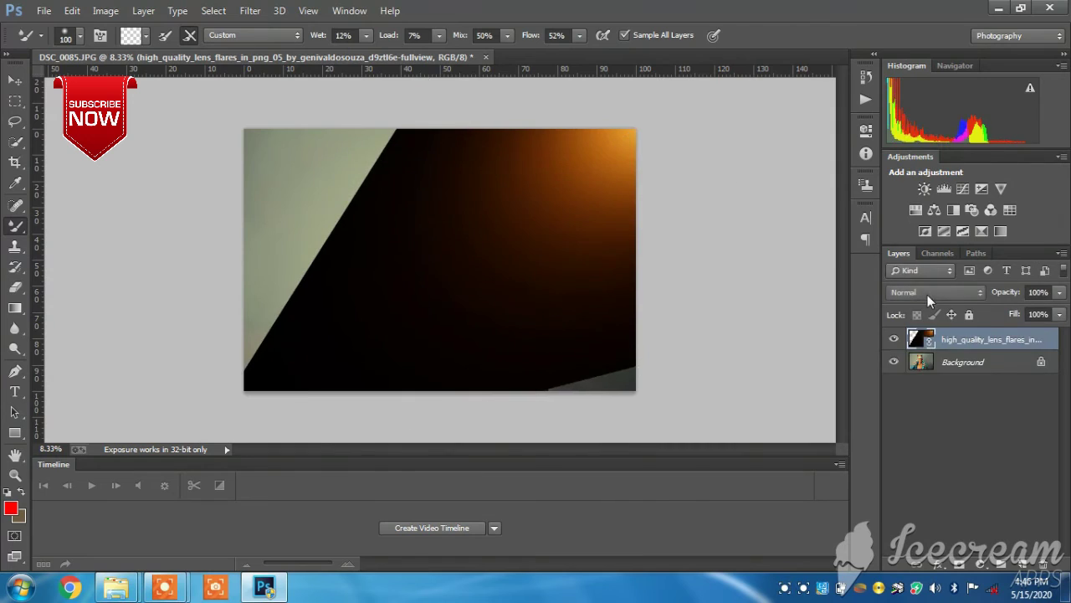
{"action": "left_click", "coordinate": [923, 292]}
{"action": "left_click", "coordinate": [926, 153]}
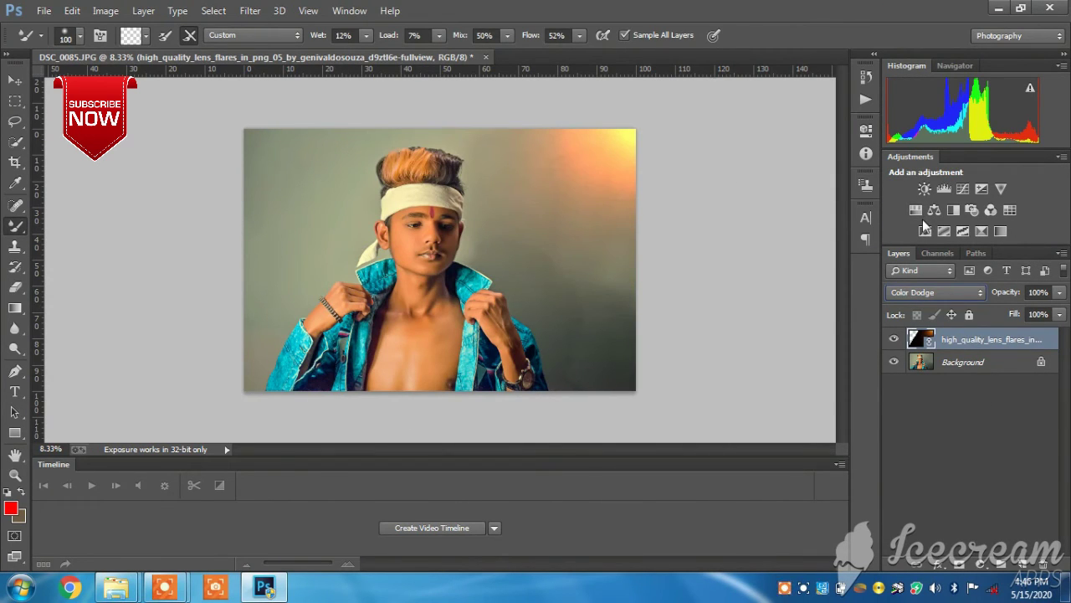
{"action": "key", "text": "Up"}
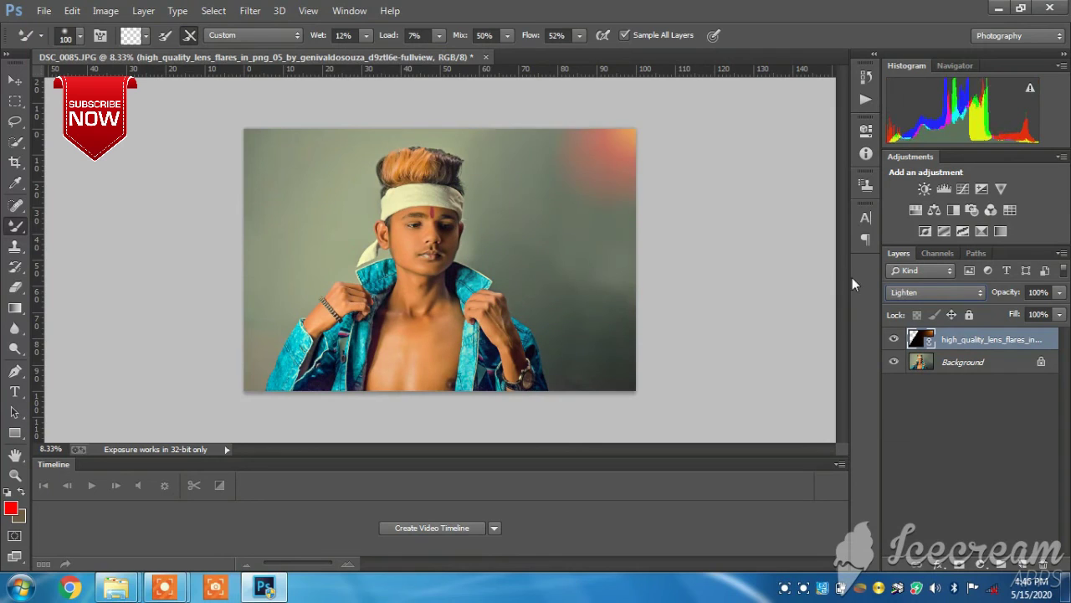
{"action": "left_click_drag", "start_coordinate": [610, 175], "coordinate": [595, 180]}
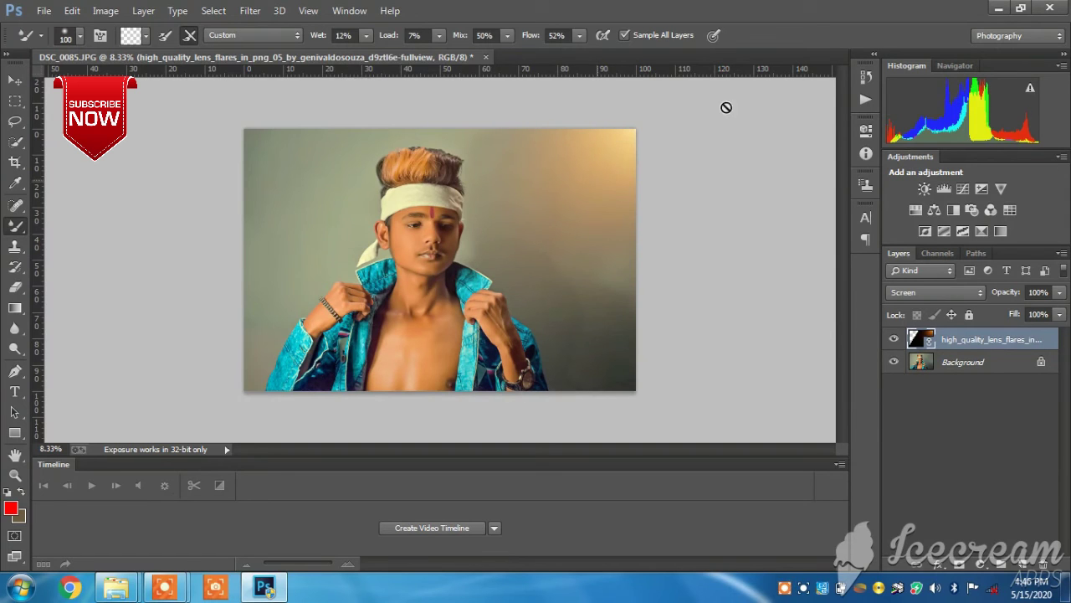
- Merge the lens-flare layer down into the Background
{"action": "right_click", "coordinate": [951, 345]}
{"action": "left_click", "coordinate": [688, 507]}
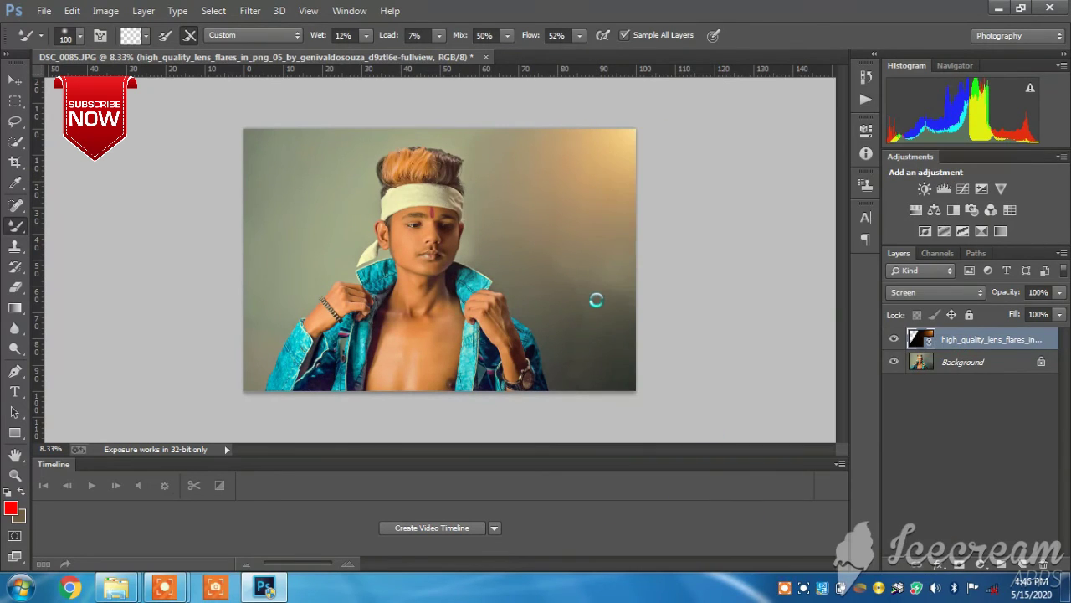
{"action": "scroll", "coordinate": [600, 302], "scroll_direction": "down", "scroll_amount": 2}
{"action": "scroll", "coordinate": [600, 301], "scroll_direction": "up", "scroll_amount": 3}
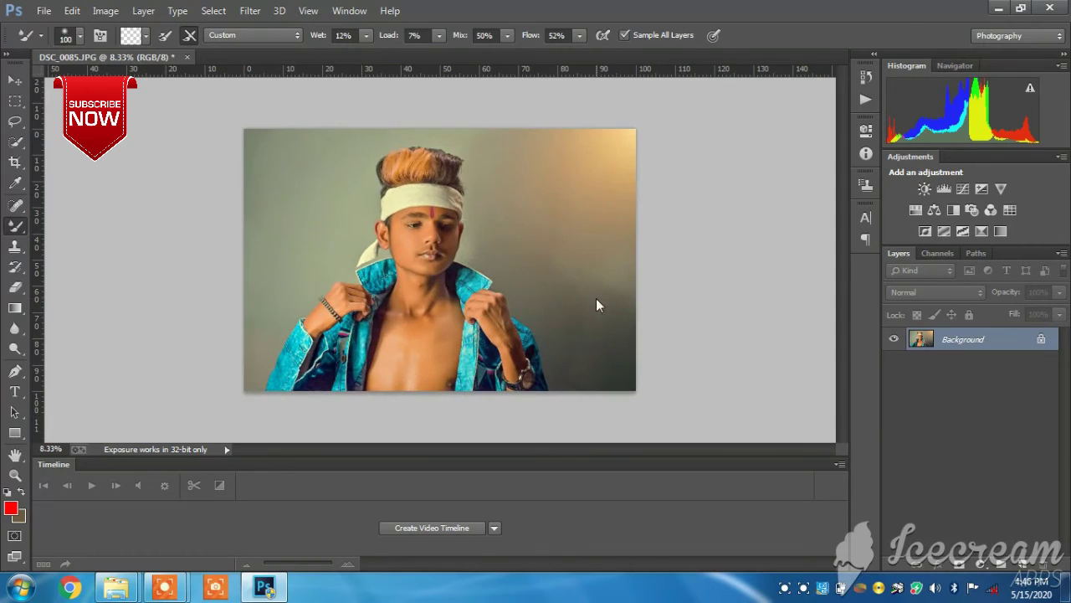
{"action": "scroll", "coordinate": [595, 299], "scroll_direction": "up", "scroll_amount": 1}
{"action": "scroll", "coordinate": [603, 303], "scroll_direction": "down", "scroll_amount": 2}
- Add a Warming Filter (85) Photo Filter at 24% density and merge visible layers
{"action": "left_click", "coordinate": [988, 559]}
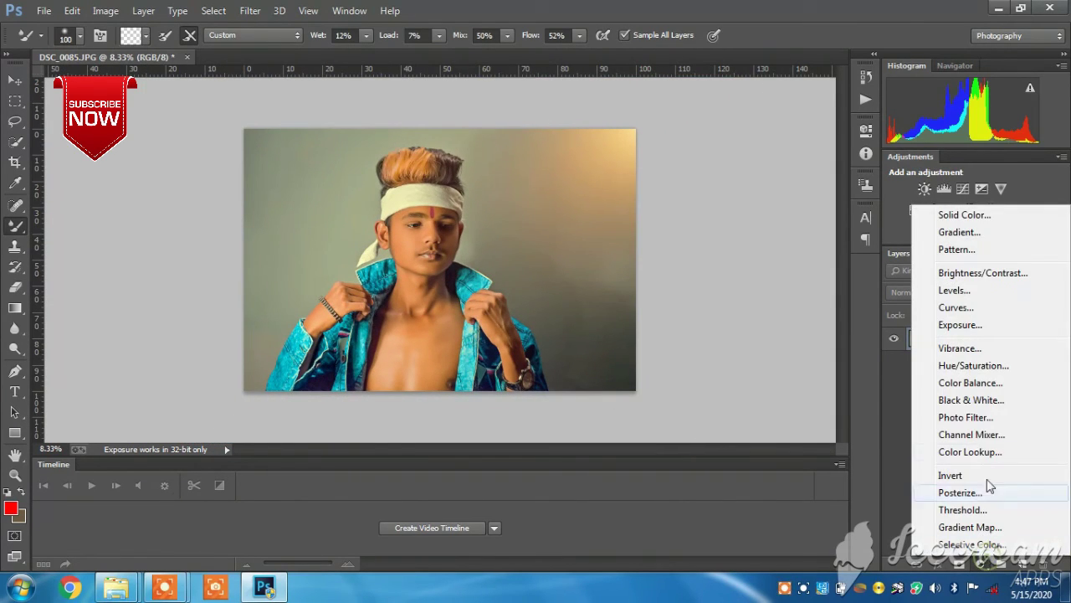
{"action": "left_click", "coordinate": [946, 416]}
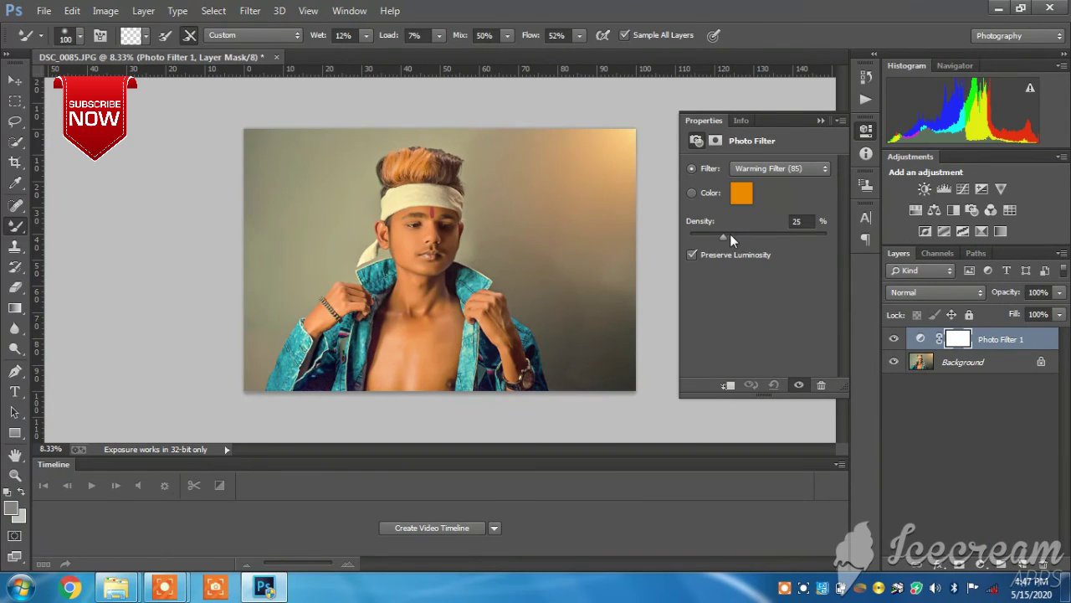
{"action": "mouse_move", "coordinate": [730, 234]}
{"action": "left_mouse_down"}
{"action": "mouse_move", "coordinate": [740, 236]}
{"action": "mouse_move", "coordinate": [727, 244]}
{"action": "left_mouse_up"}
{"action": "left_click", "coordinate": [821, 119]}
{"action": "right_click", "coordinate": [996, 339]}
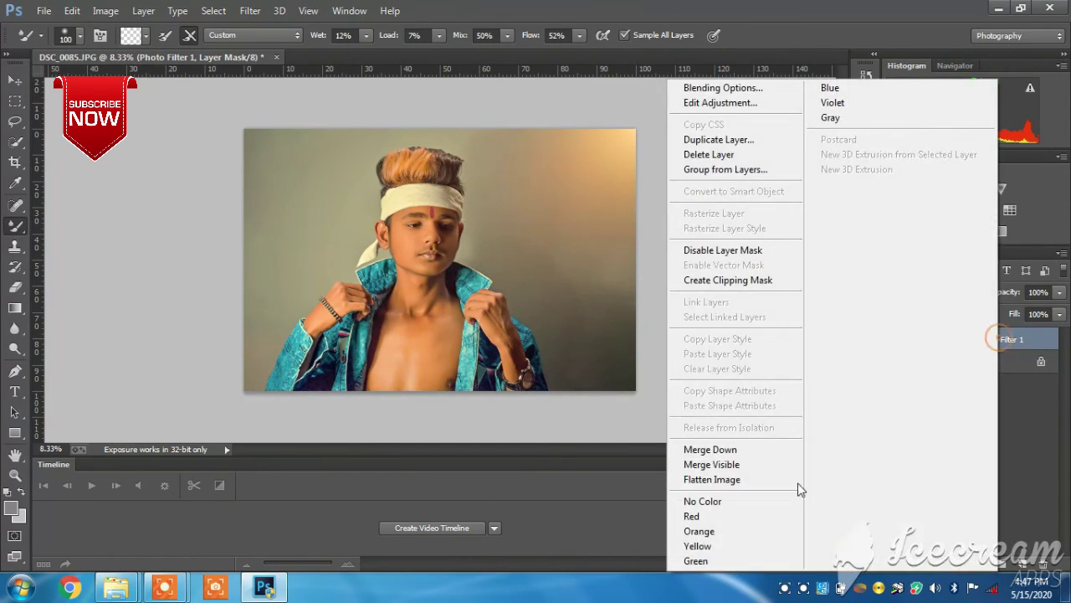
{"action": "left_click", "coordinate": [745, 463]}
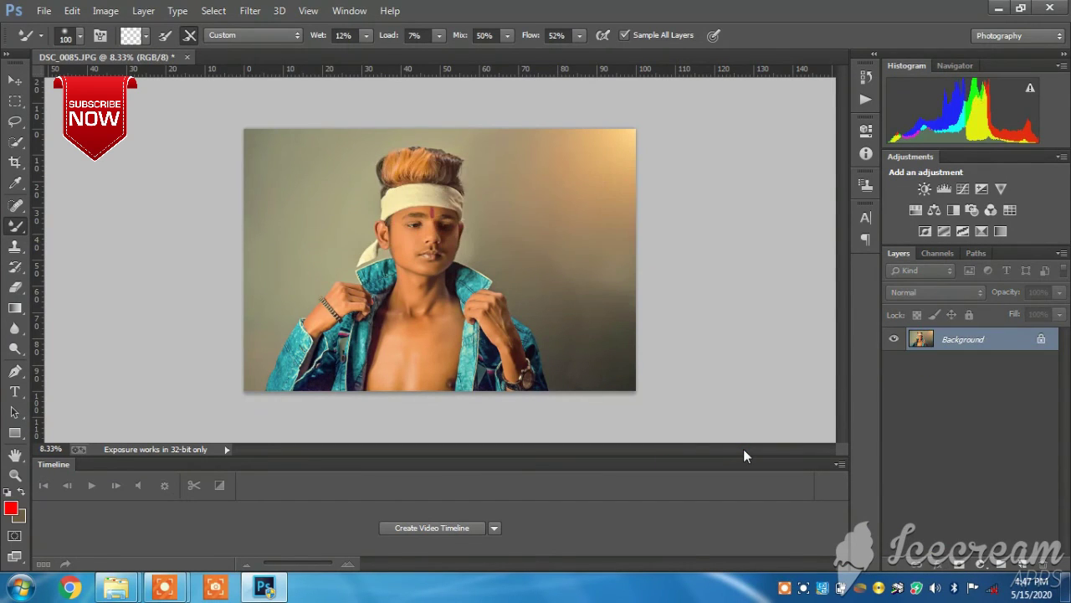
{"action": "key", "text": "ctrl+plus"}
{"action": "key", "text": "ctrl+plus"}
{"action": "key", "text": "ctrl+plus"}
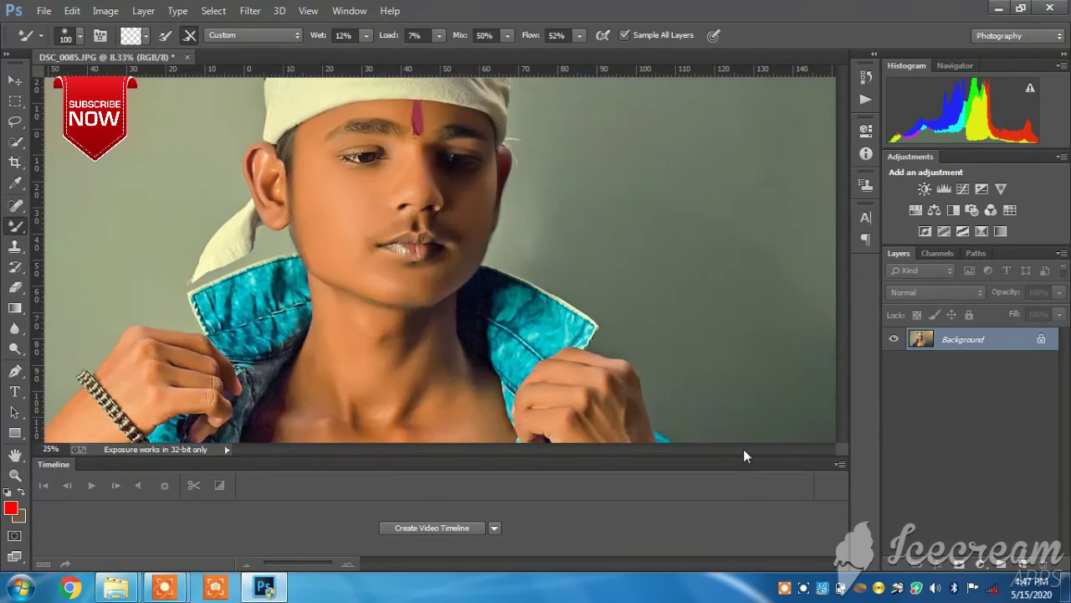
{"action": "key", "text": "ctrl+minus"}
{"action": "key", "text": "ctrl+minus"}
{"action": "key", "text": "ctrl+plus"}
{"action": "key", "text": "ctrl+plus"}
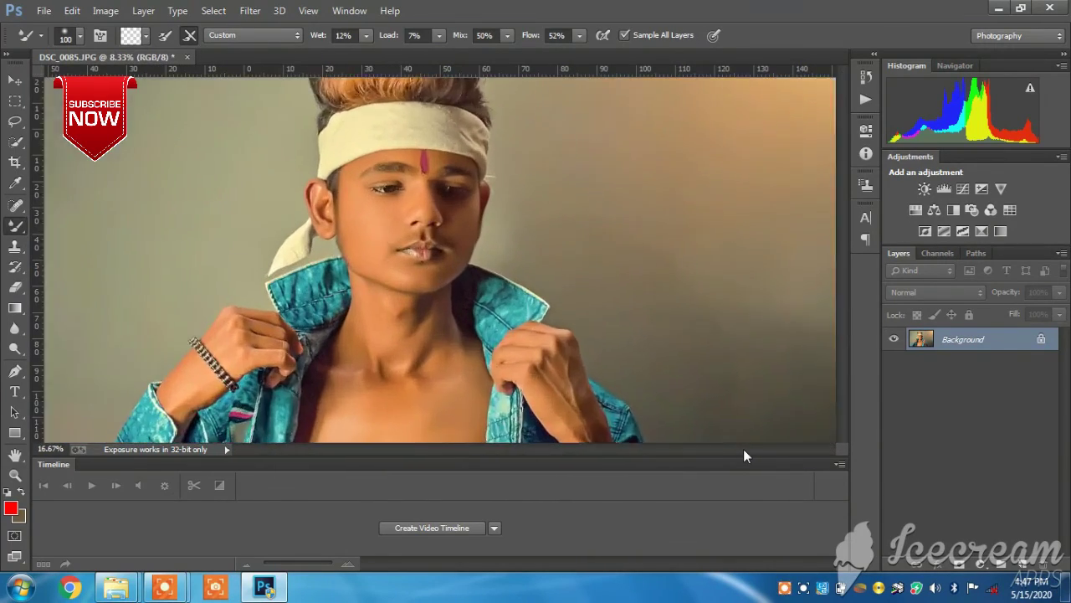
{"action": "key", "text": "ctrl+plus"}
{"action": "key", "text": "ctrl+minus"}
{"action": "key", "text": "ctrl+minus"}
{"action": "key", "text": "ctrl+minus"}
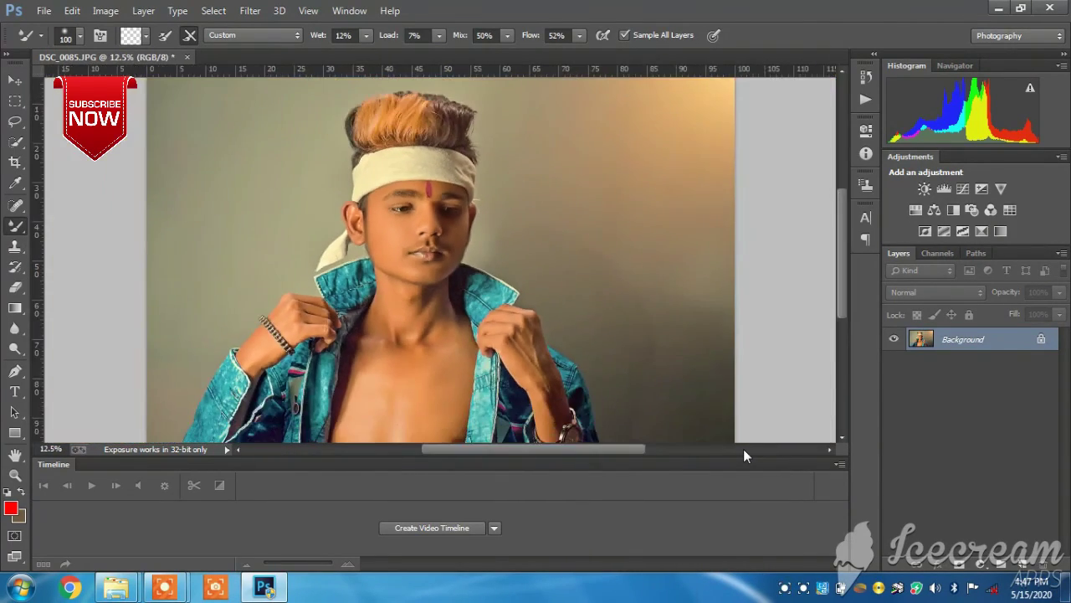
{"action": "key", "text": "ctrl+minus"}
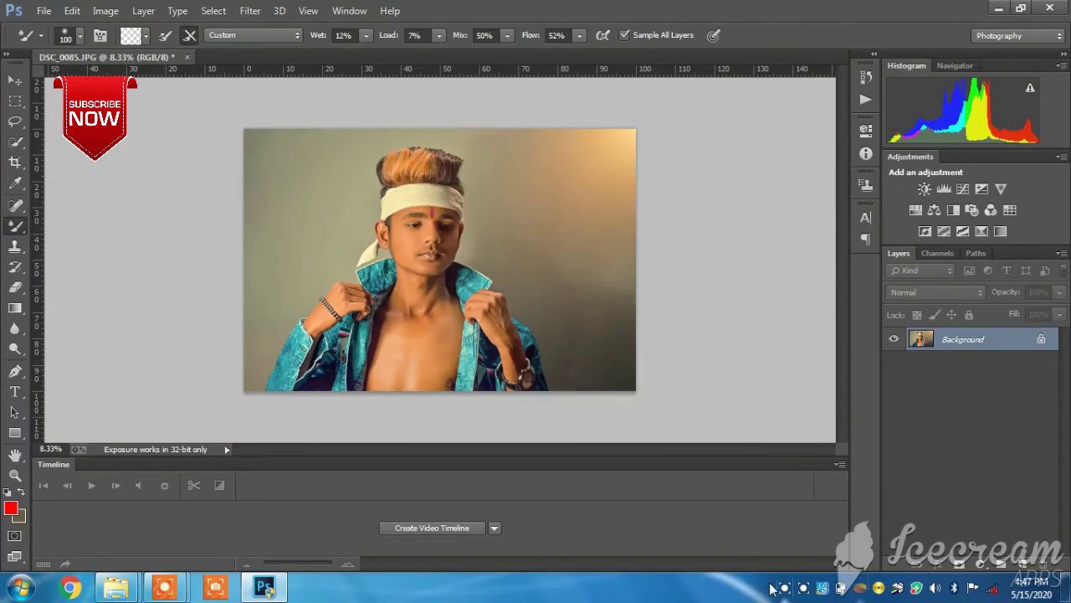